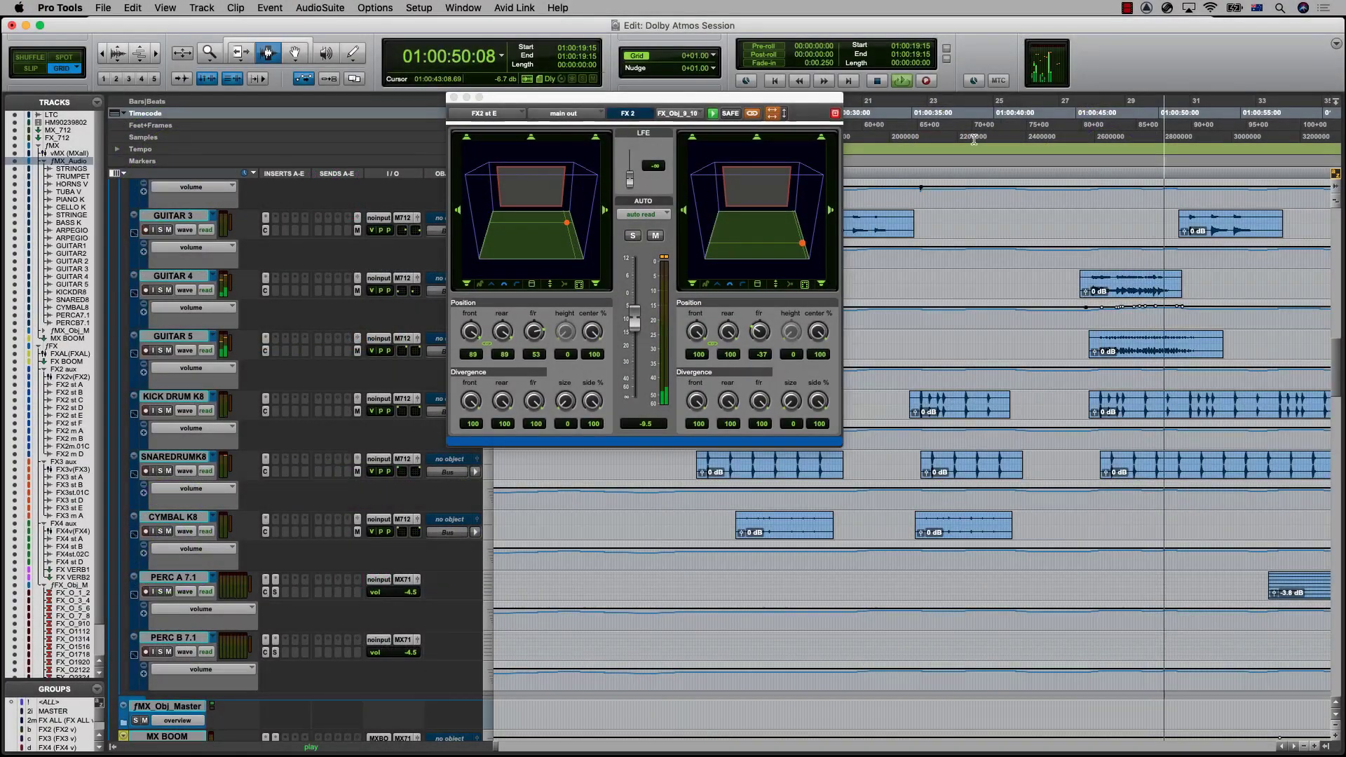
Step: Zoom out the Pro Tools timeline and scroll down through the Atmos session's tracks
key("super+bracketleft")
scroll(1127, 377, "down", 1)
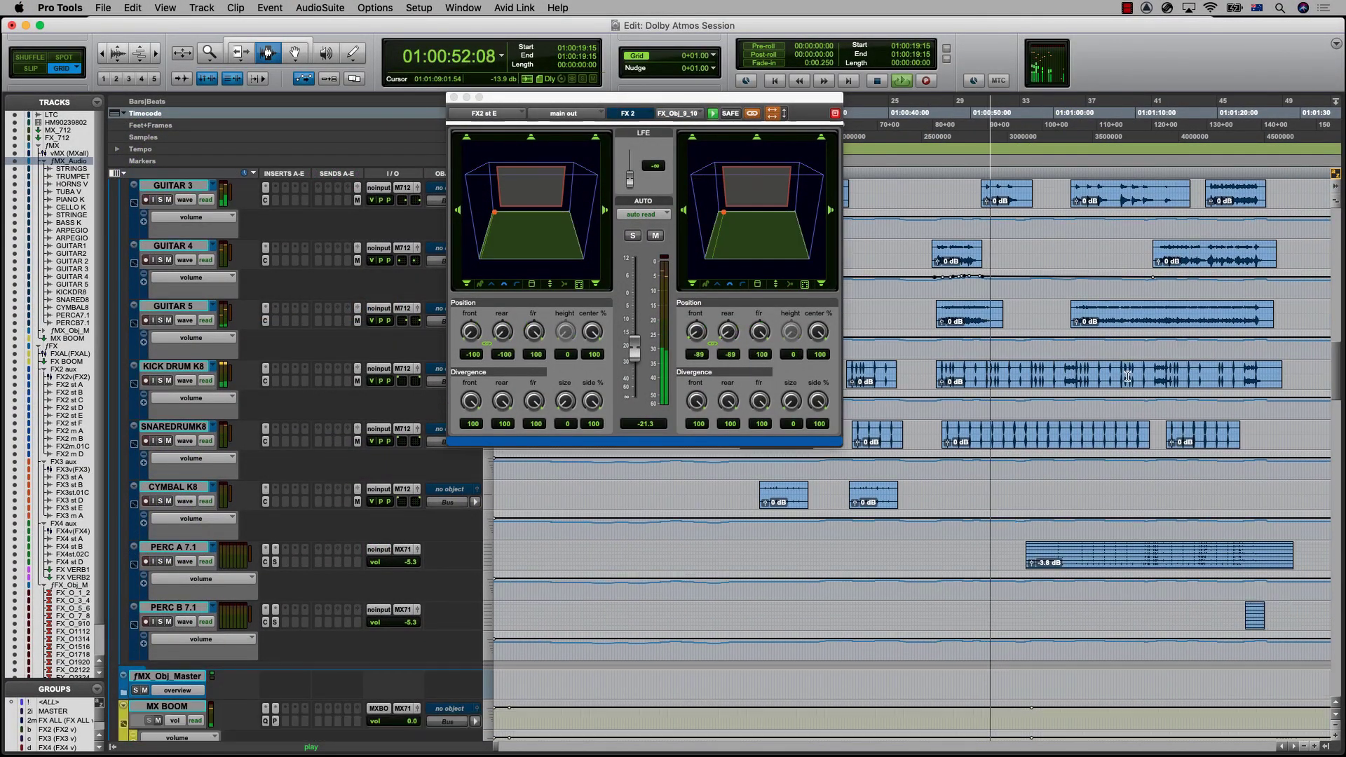
scroll(1128, 377, "down", 15)
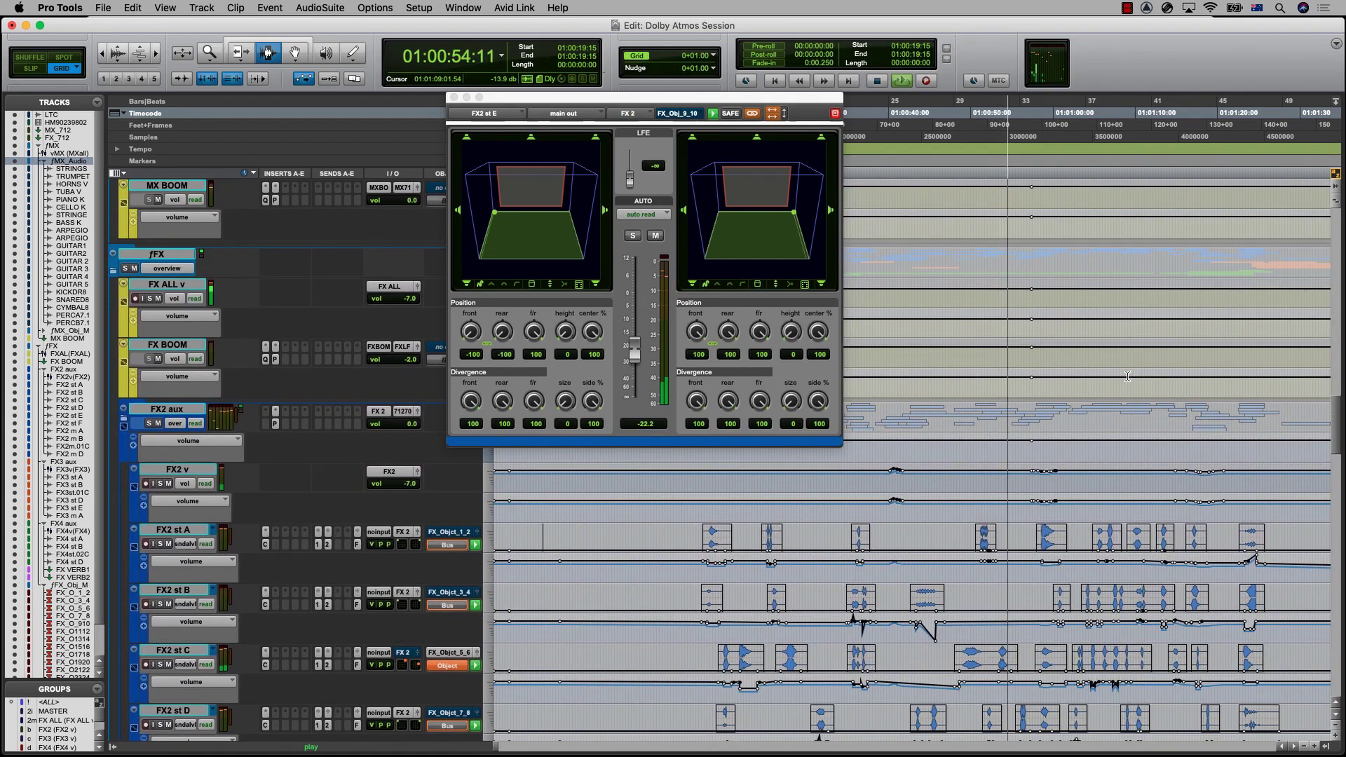
scroll(1128, 376, "down", 7)
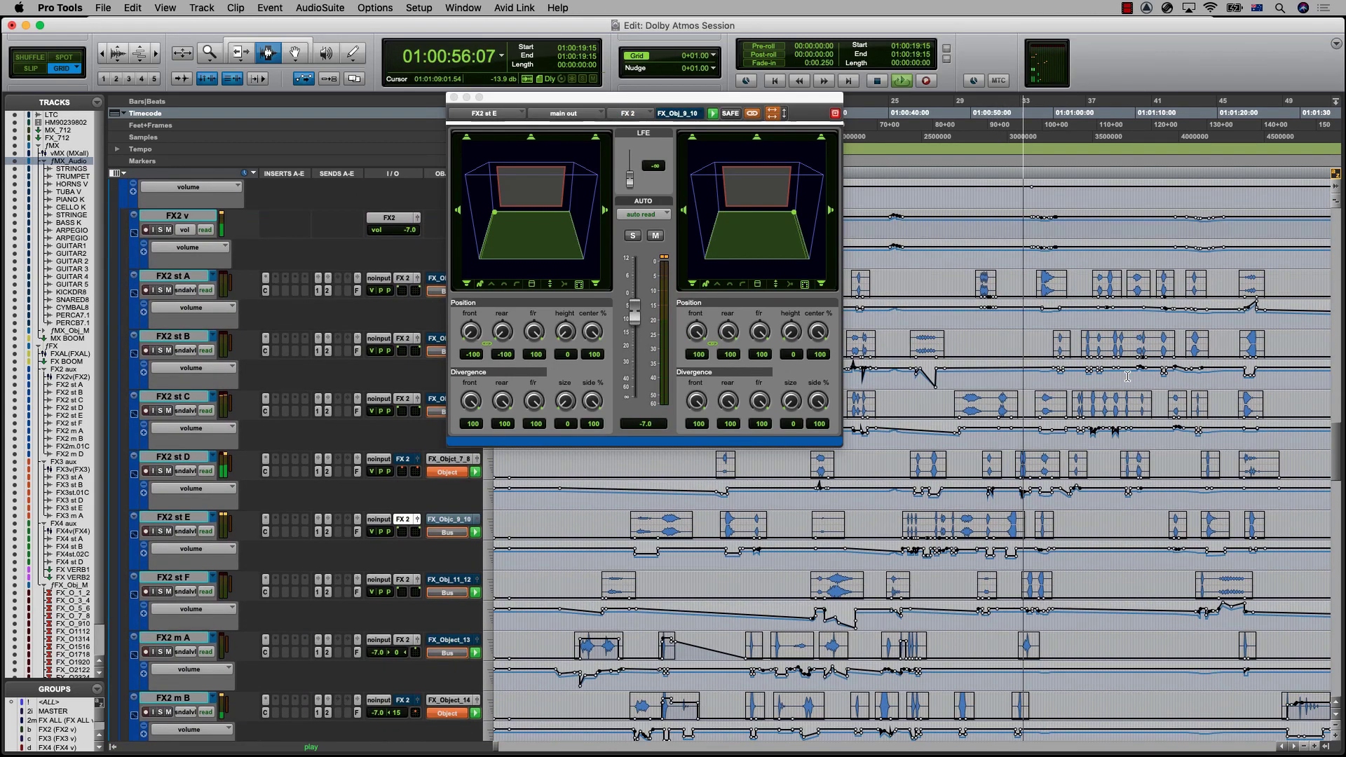
scroll(1127, 376, "down", 10)
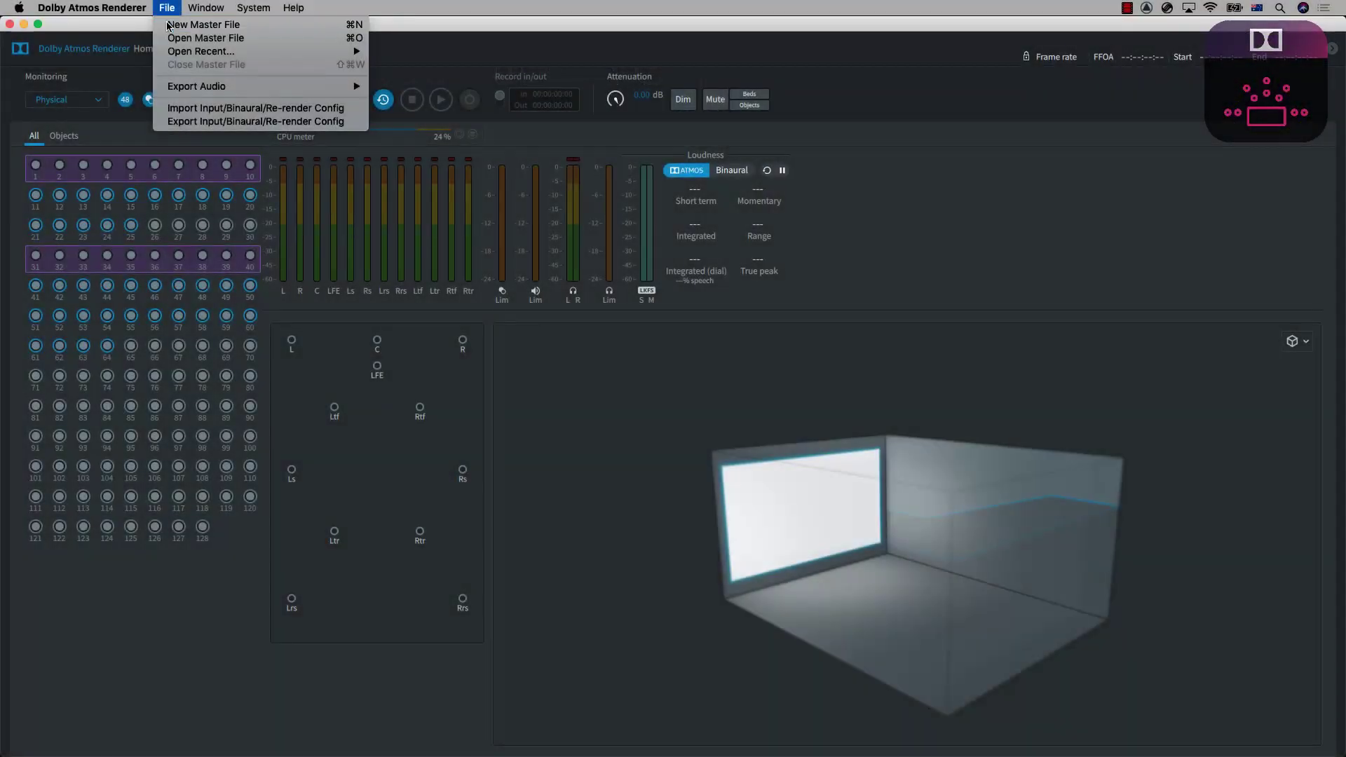
Step: Create a new master file named 'Huran_Movemen' with FFOA 01:00:00:00
left_click(167, 26)
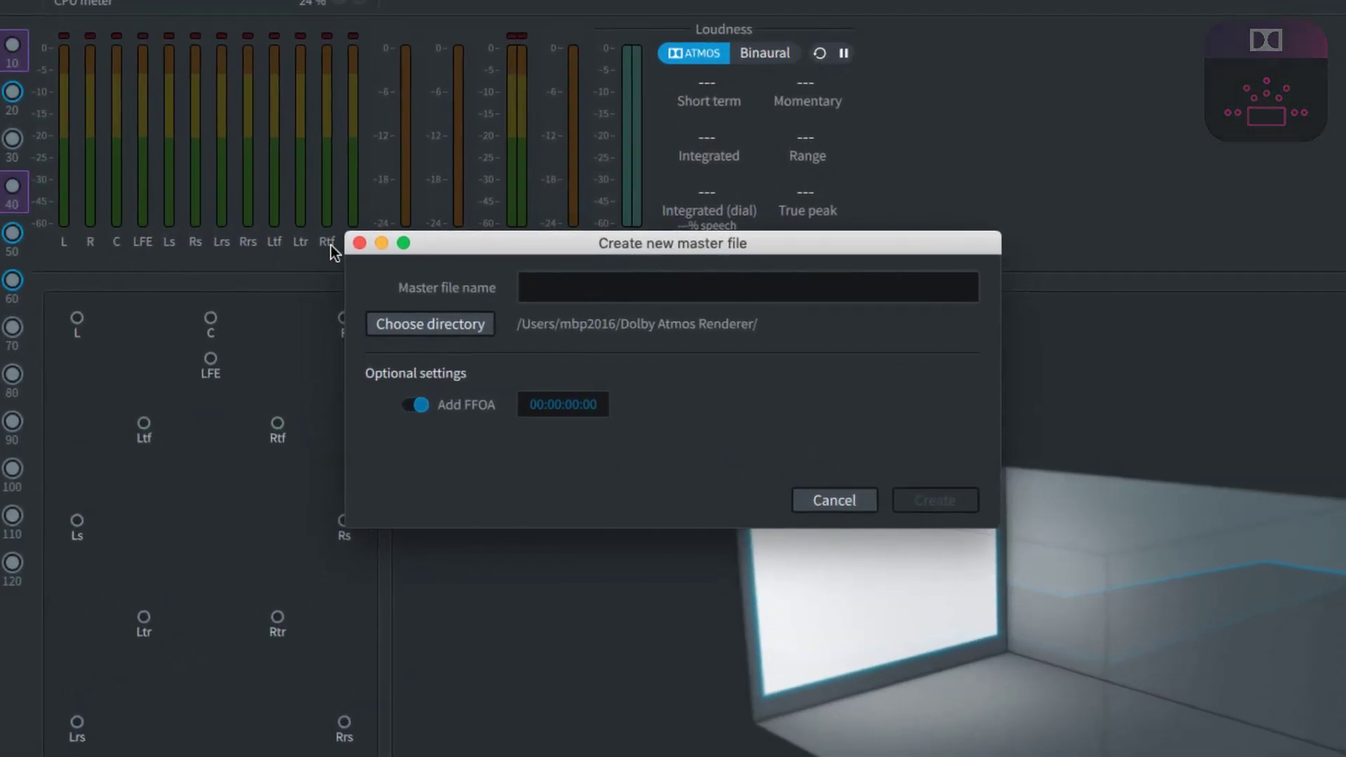
left_click(535, 410)
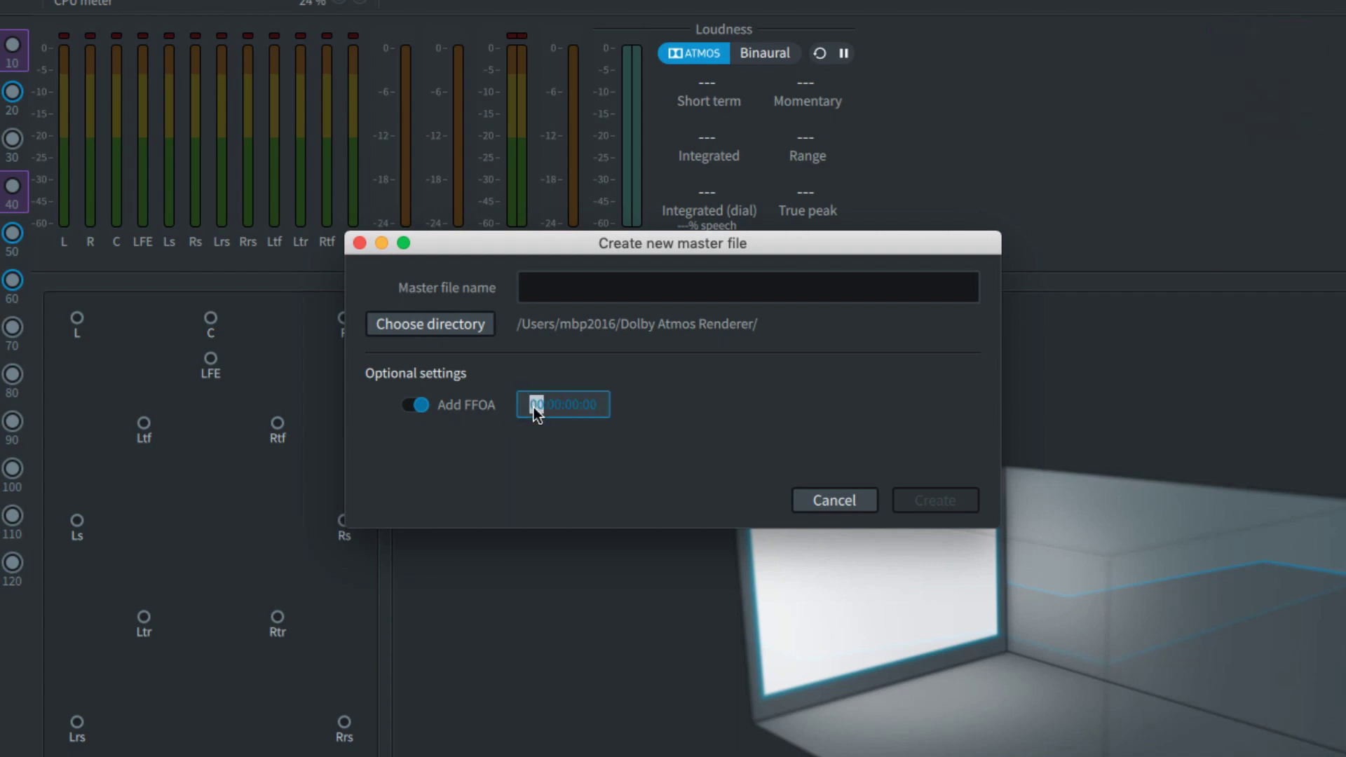
key("Return")
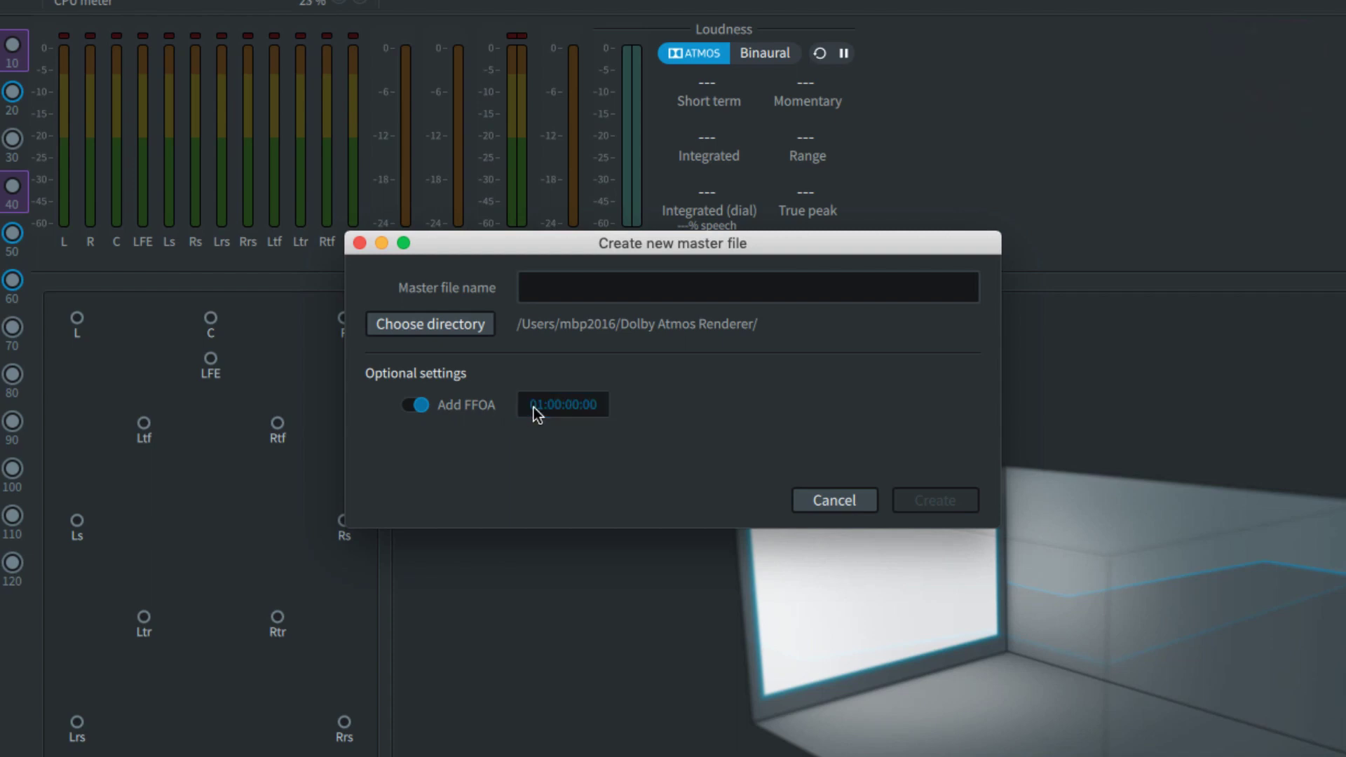
left_click(552, 288)
type("Hur")
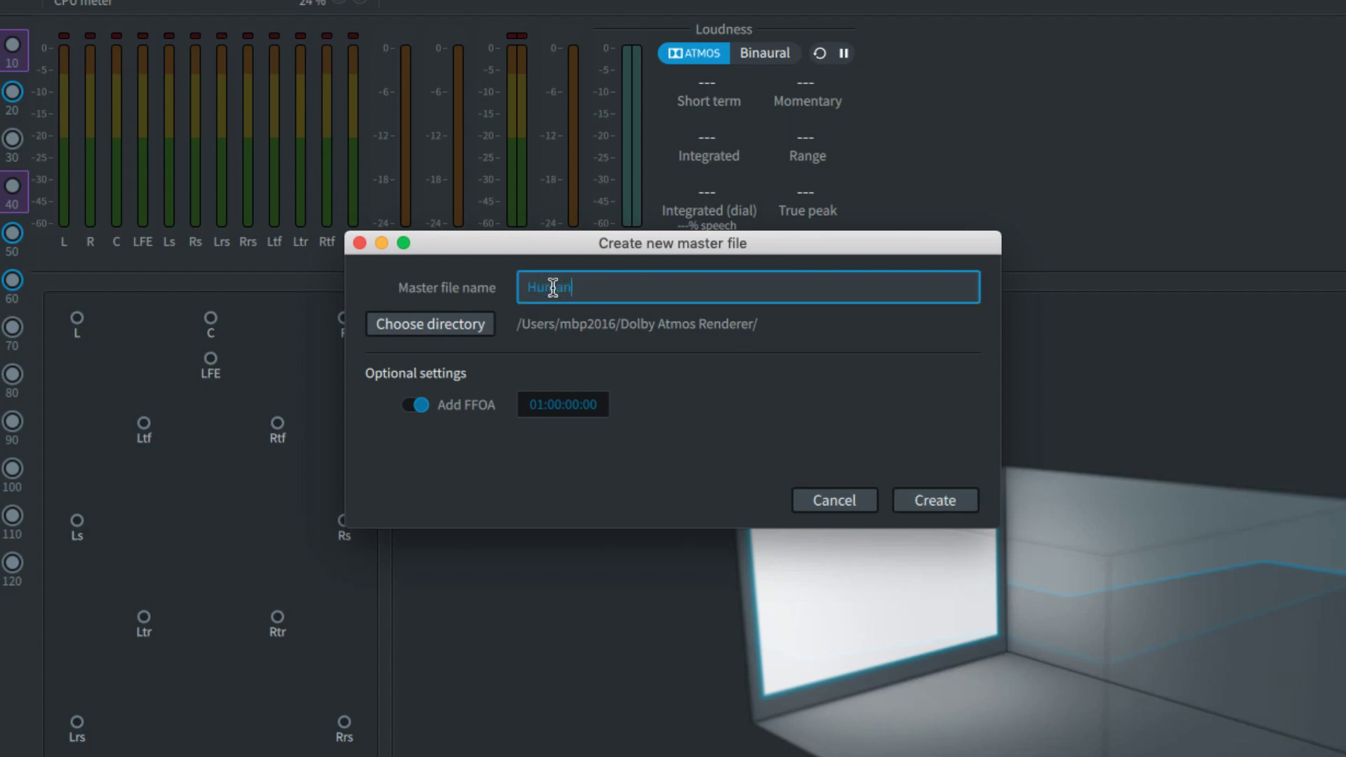
type("an_Movement")
left_click(928, 499)
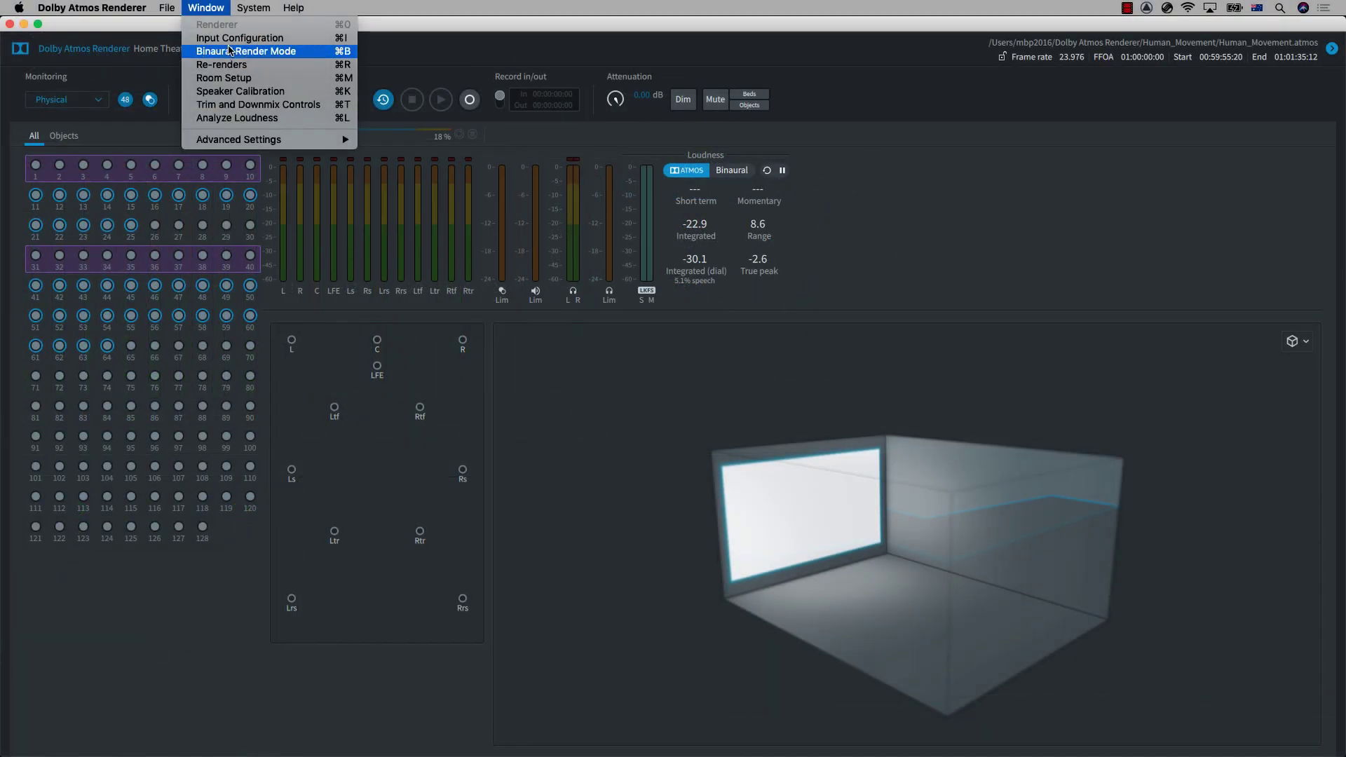
Step: Analyse the whole master's loudness, then export and check the Timeline report 'loudness export'
left_click(237, 118)
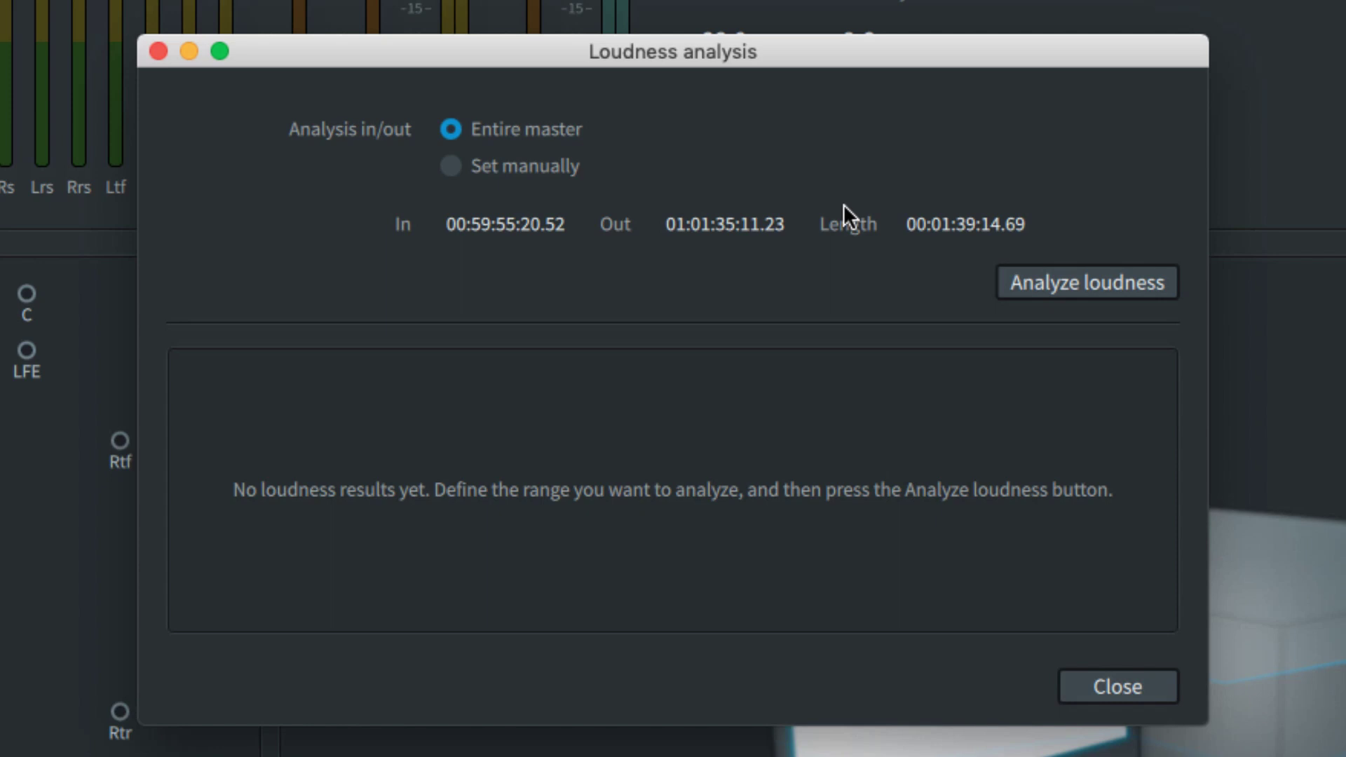
left_click(1055, 288)
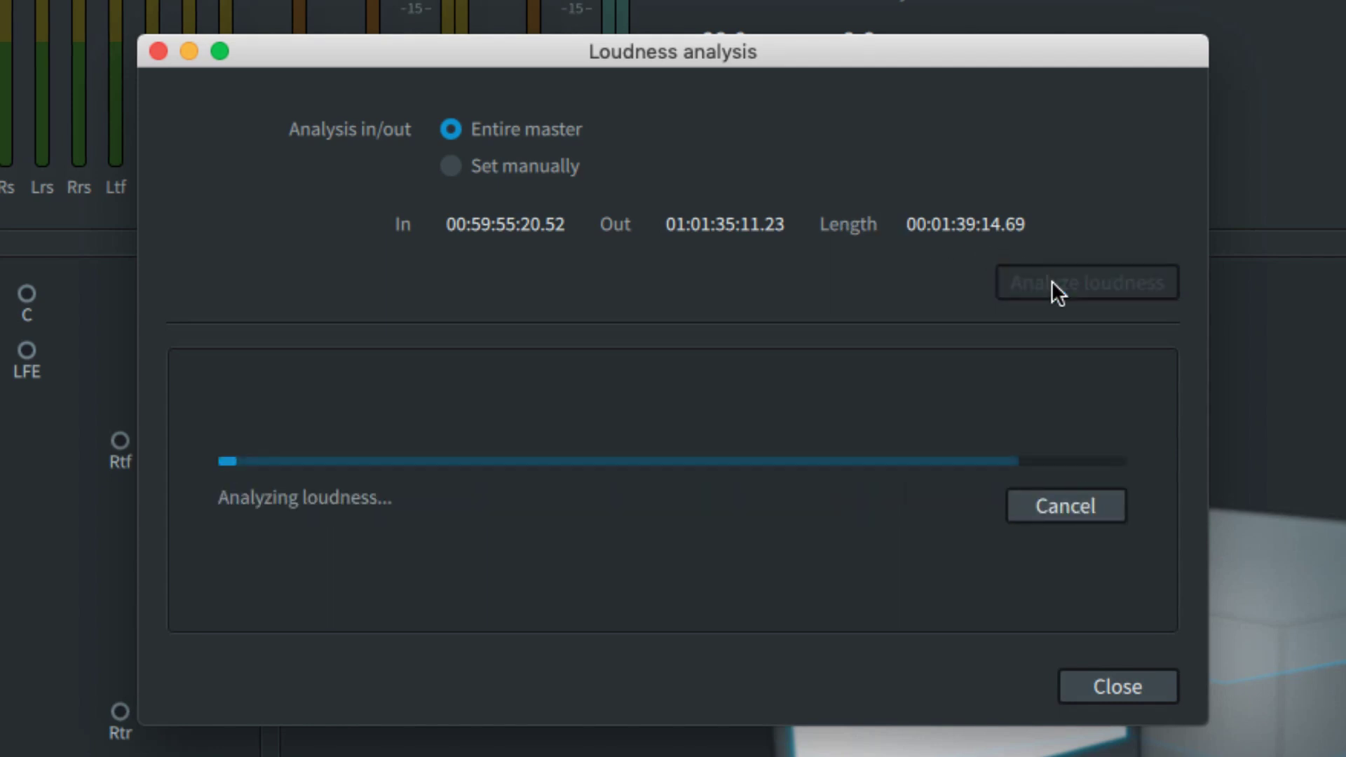
left_click(866, 596)
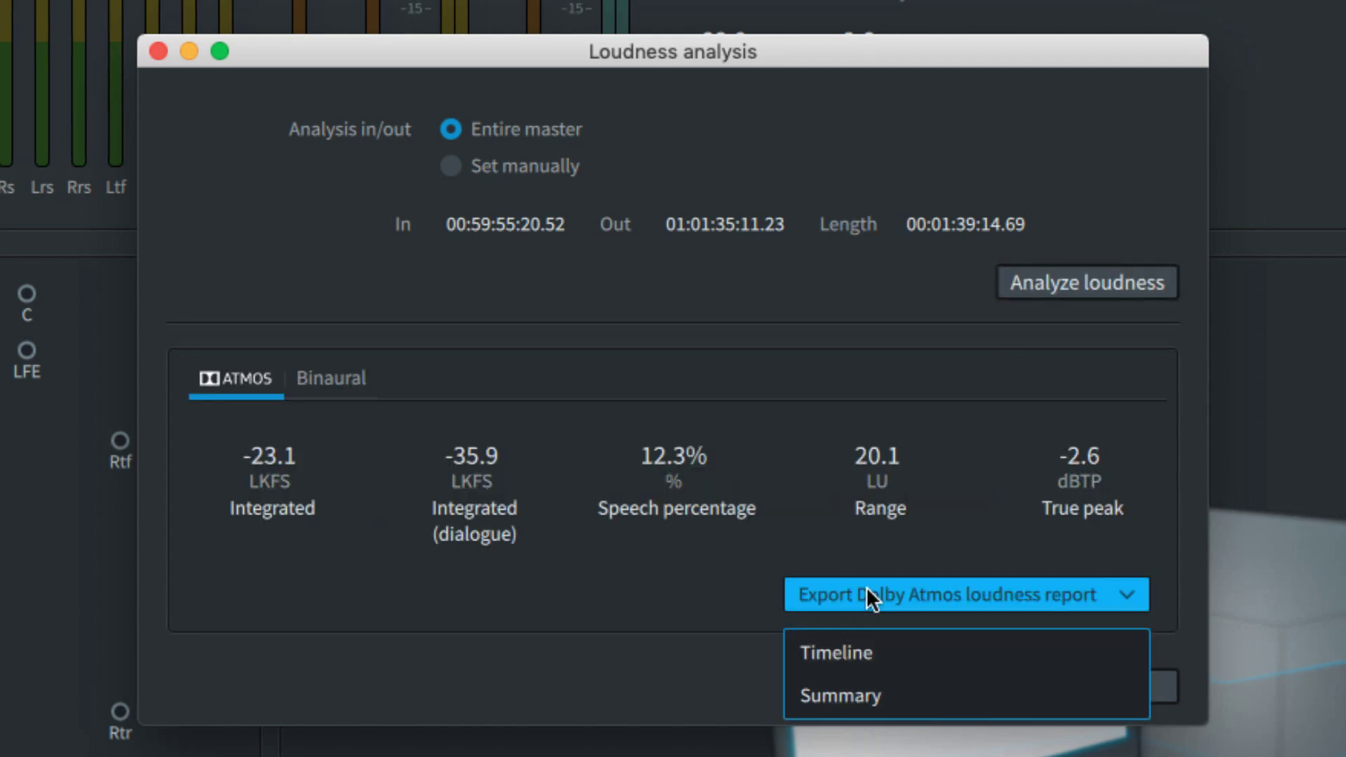
left_click(862, 653)
type("loudness e")
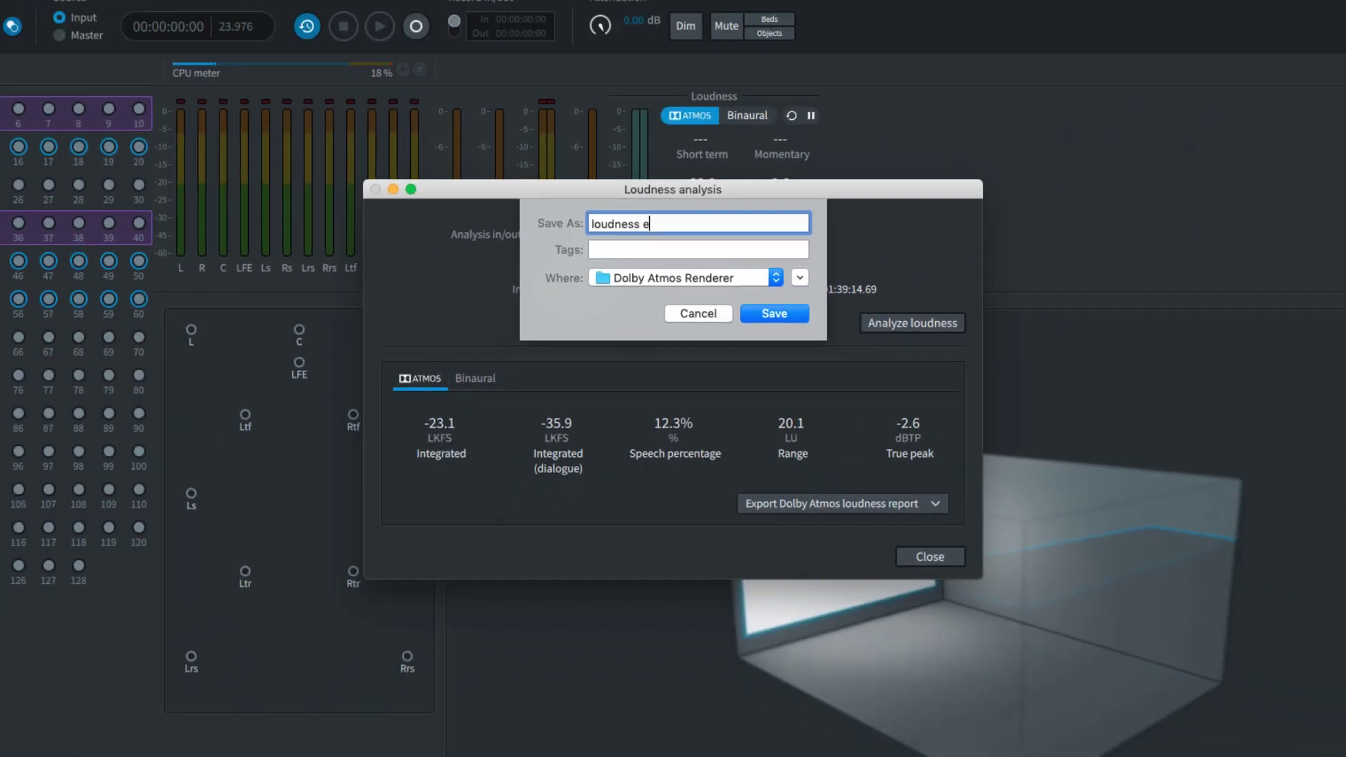
type("xport")
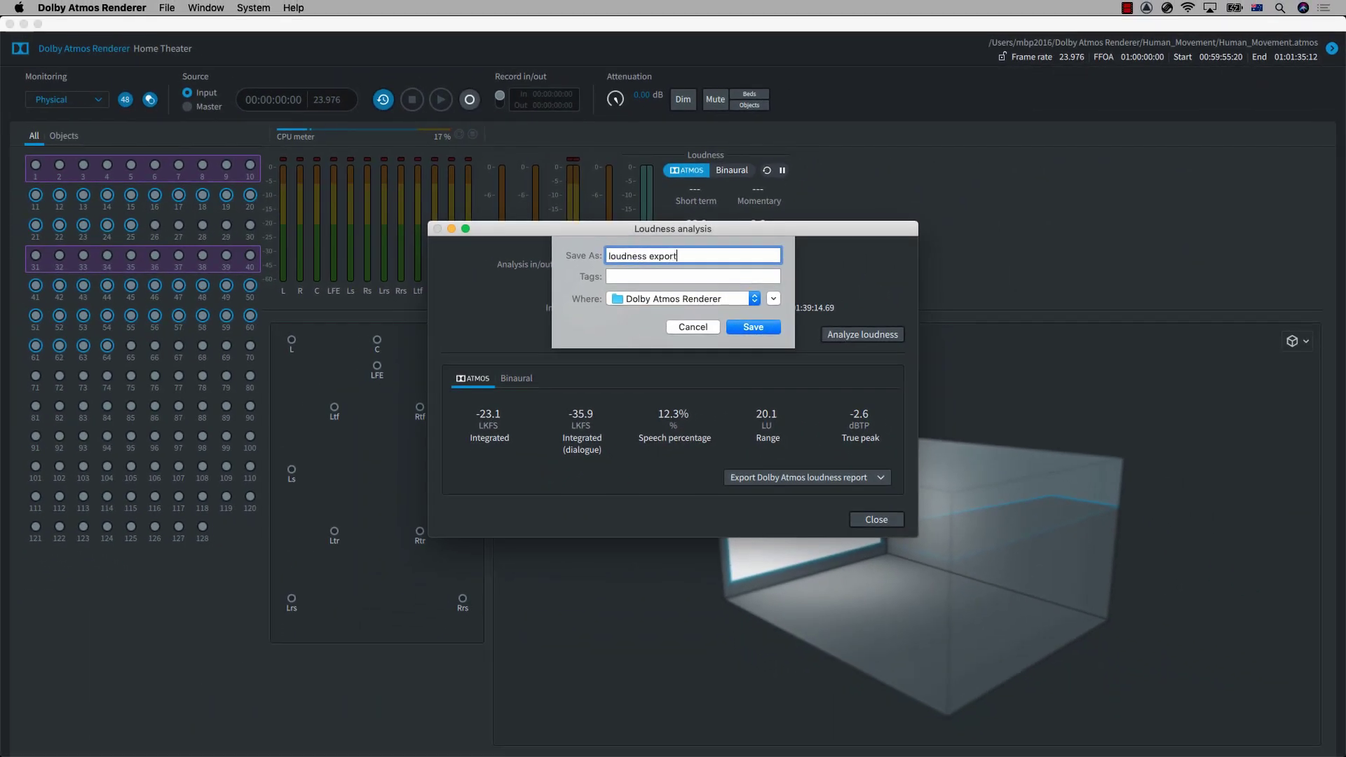
key("Return")
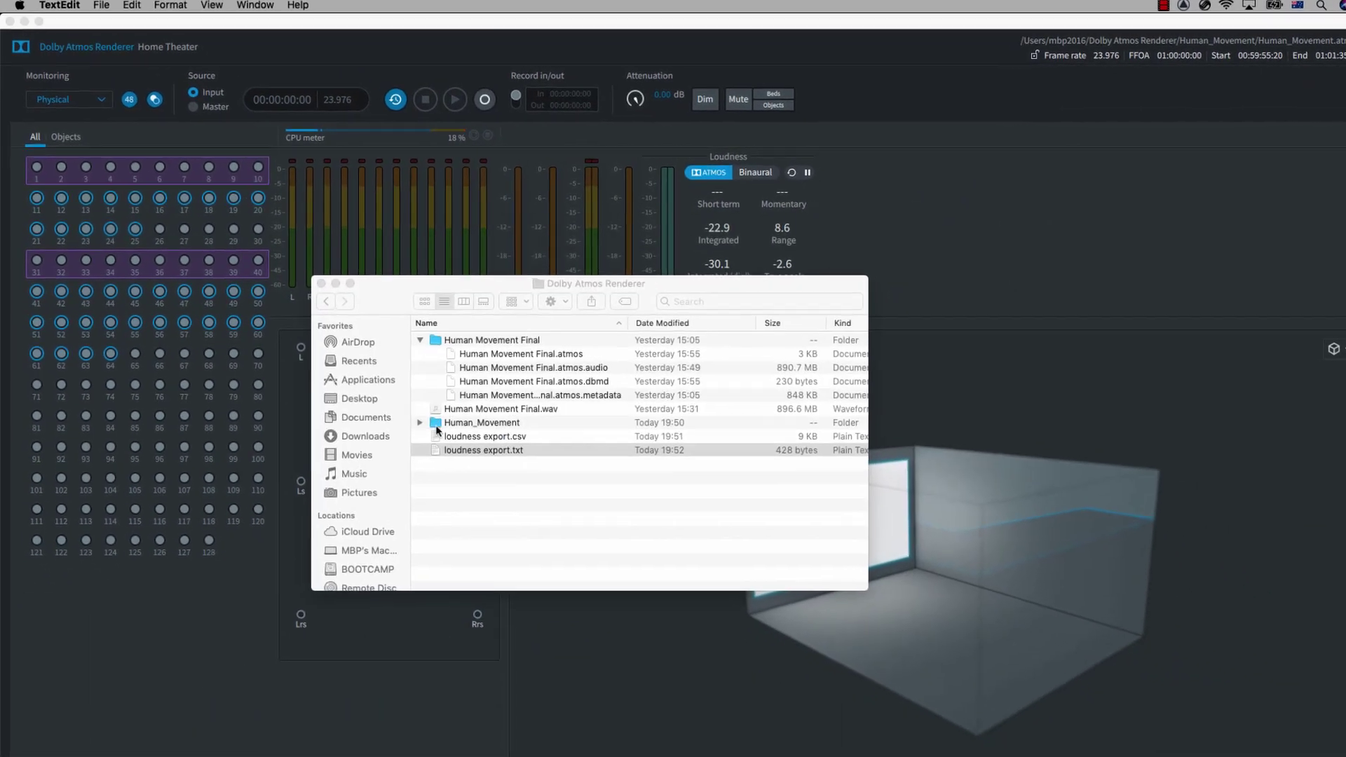
double_click(493, 481)
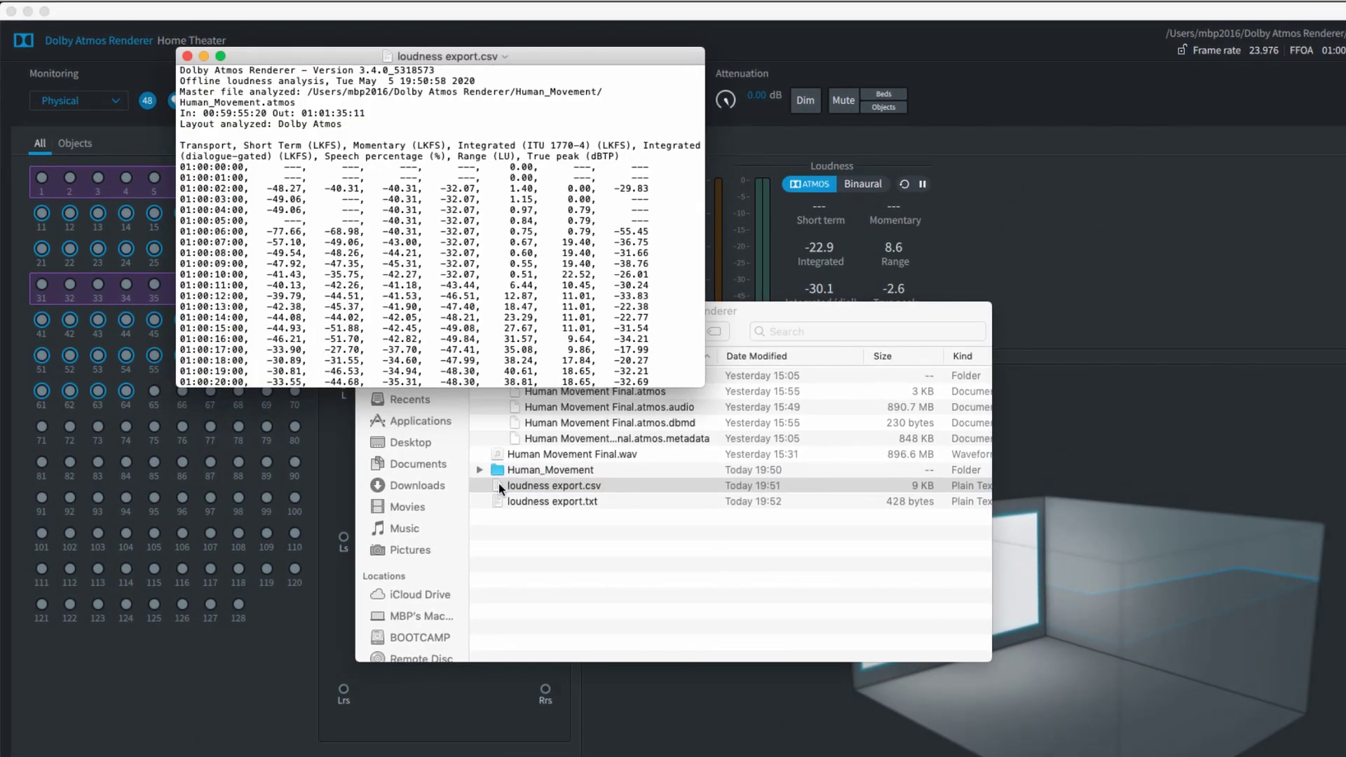
scroll(435, 231, "down", 10)
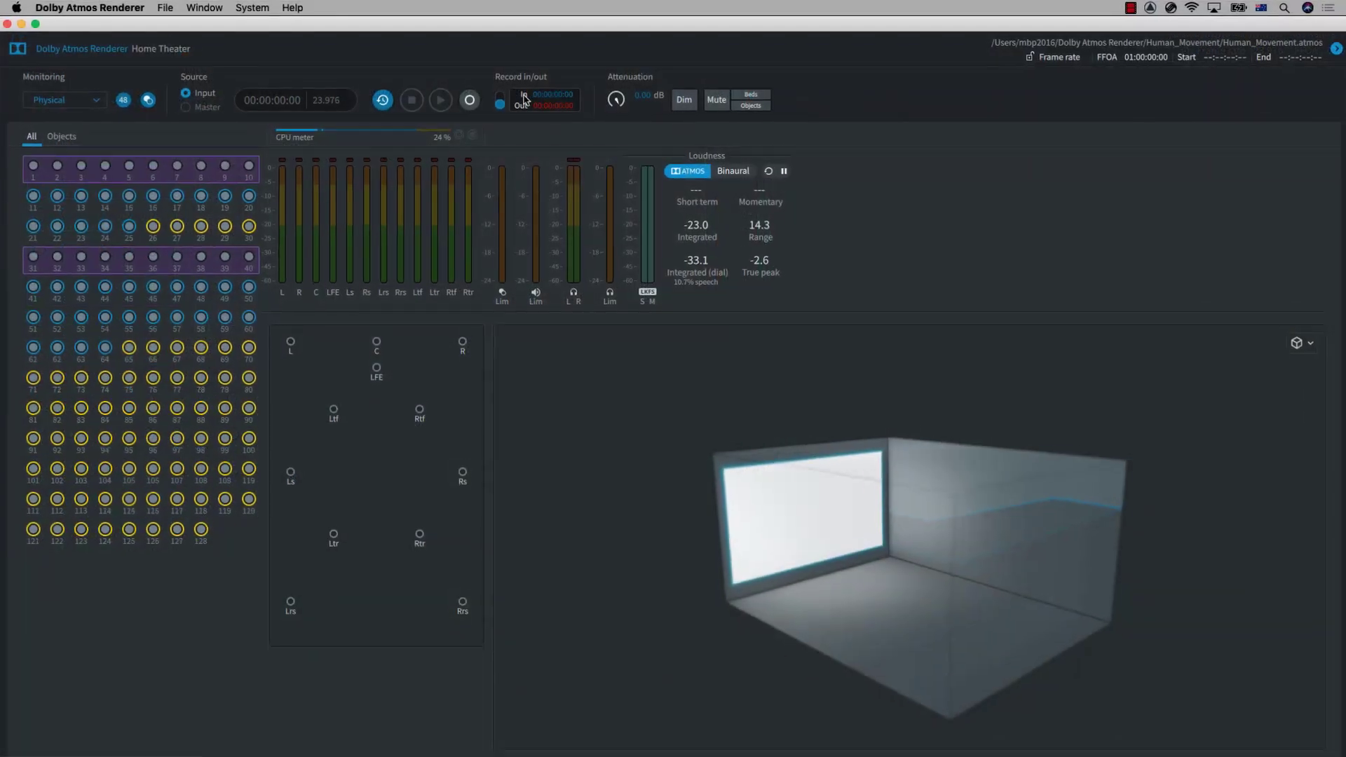
Step: Set Record Out to 01:01:42:01 and start recording into the master
type("01014201")
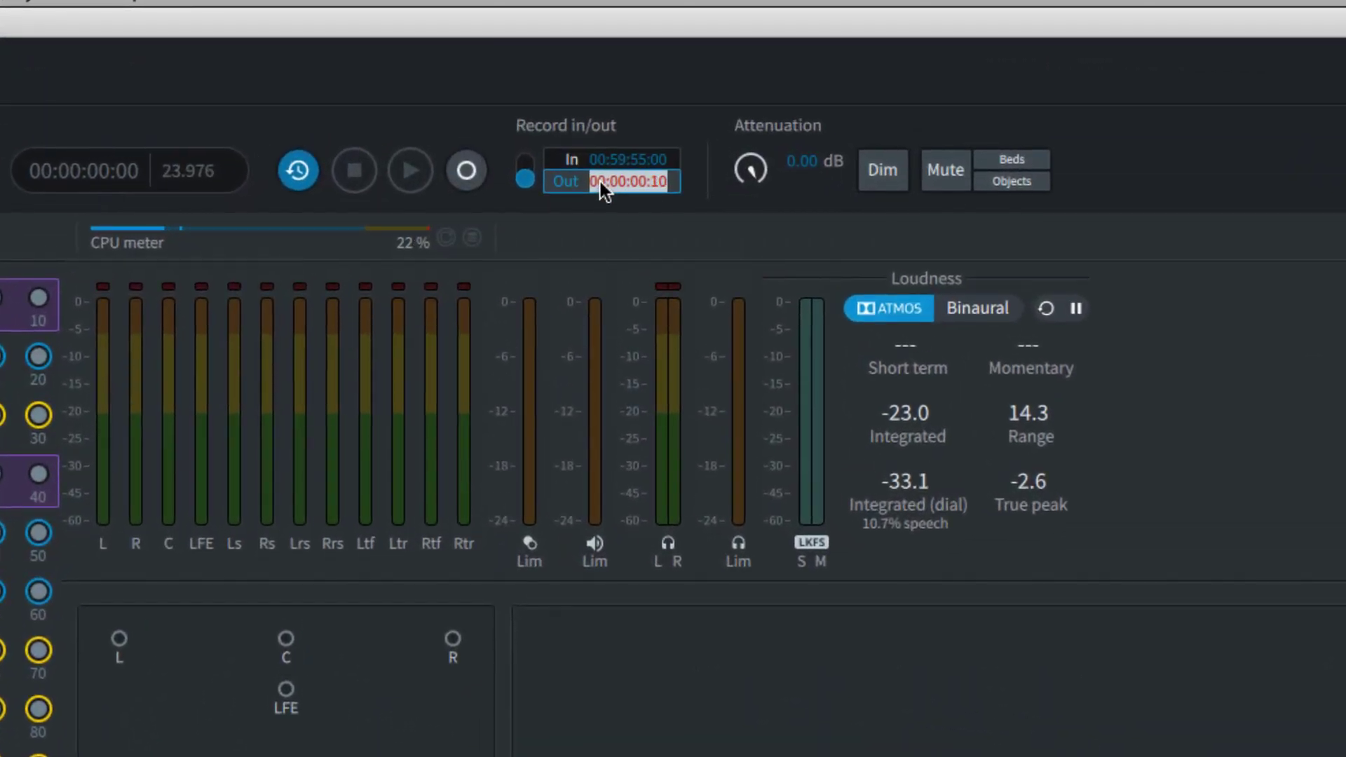
key("Return")
left_click(465, 174)
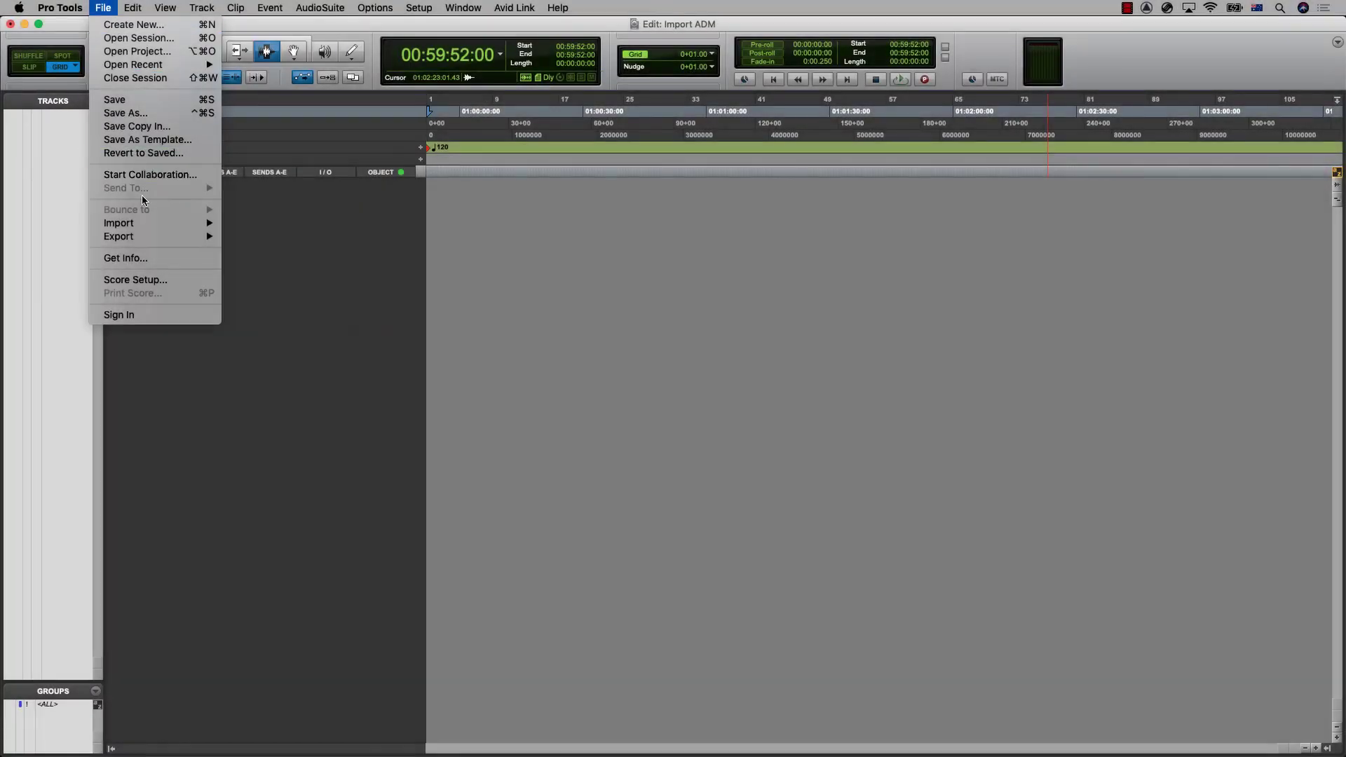
Step: Import session data from Human_Movement.wav, sending every source track to a new track
mouse_move(173, 223)
left_click(269, 223)
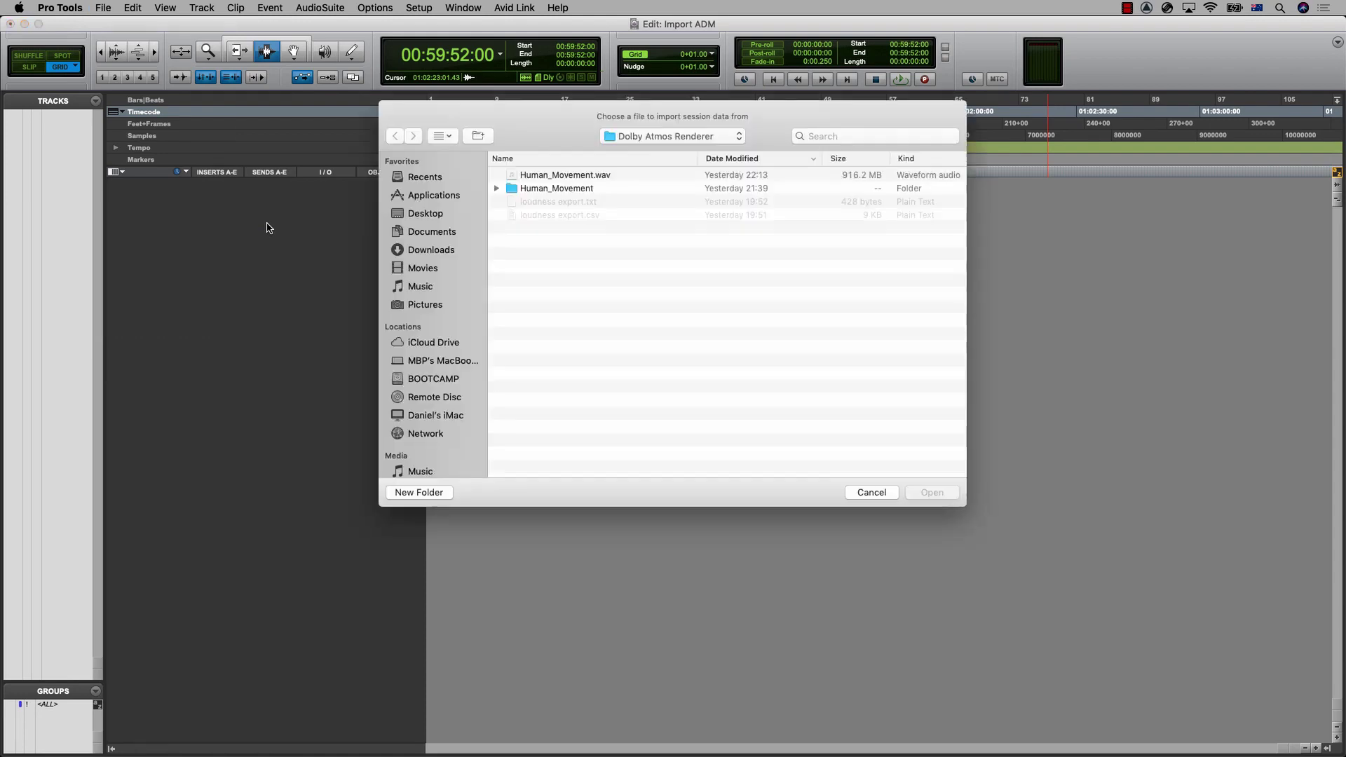
left_click(522, 175)
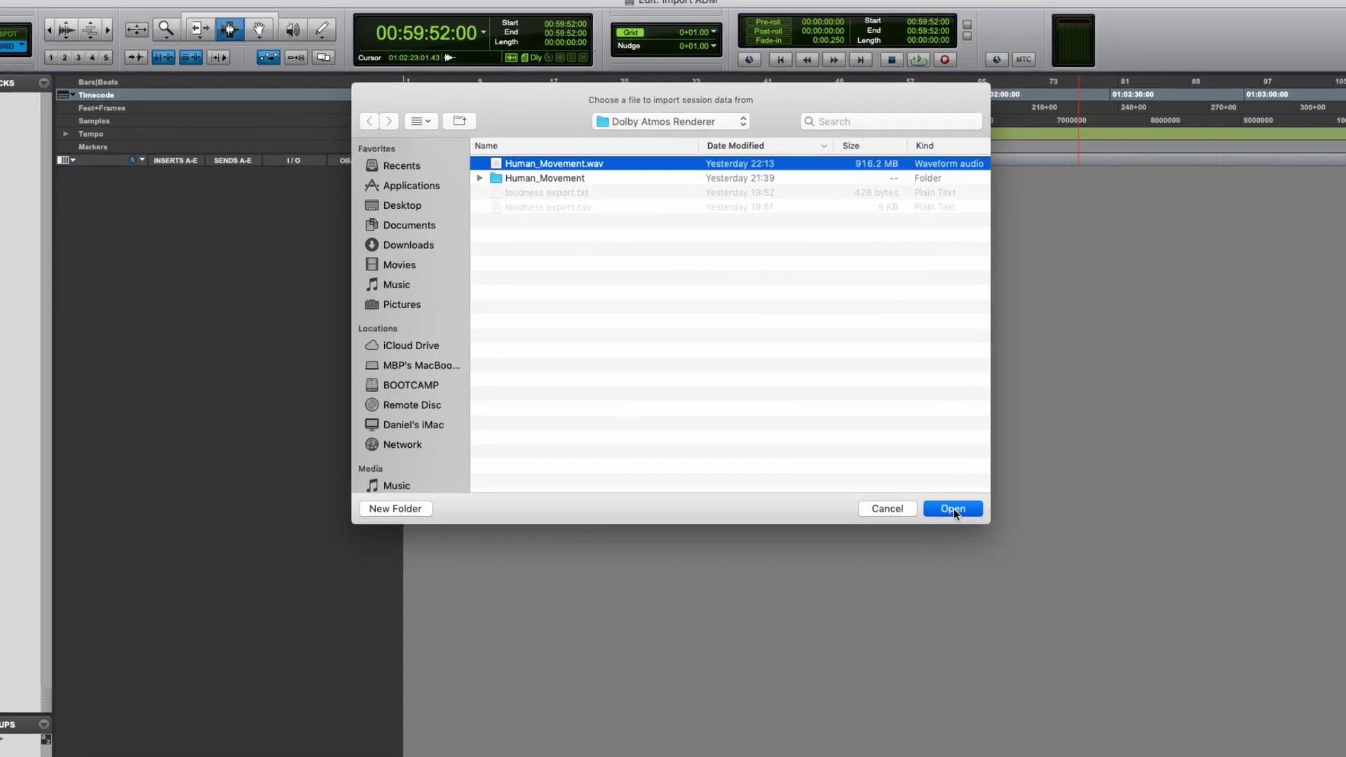
left_click(931, 492)
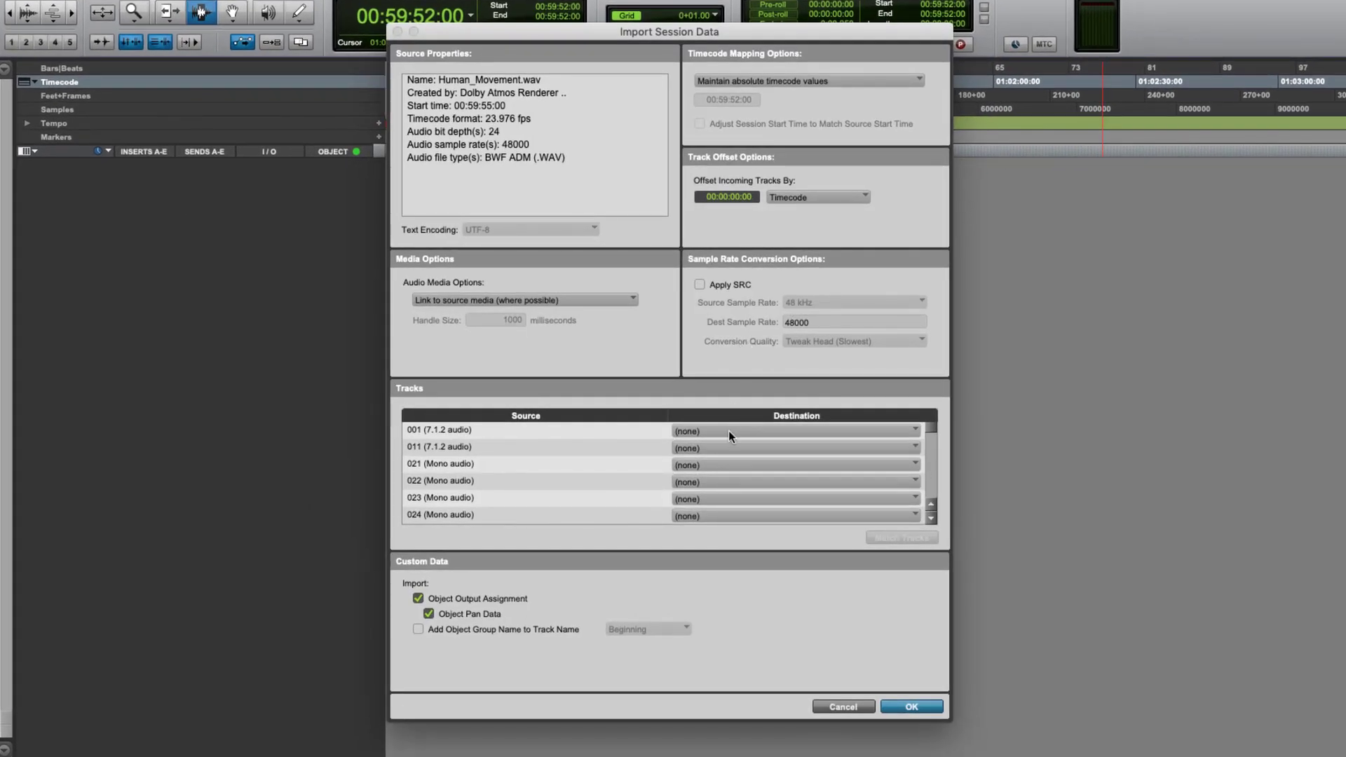
left_click(729, 430, "alt")
left_click(718, 444)
scroll(718, 444, "down", 5)
scroll(724, 420, "down", 5)
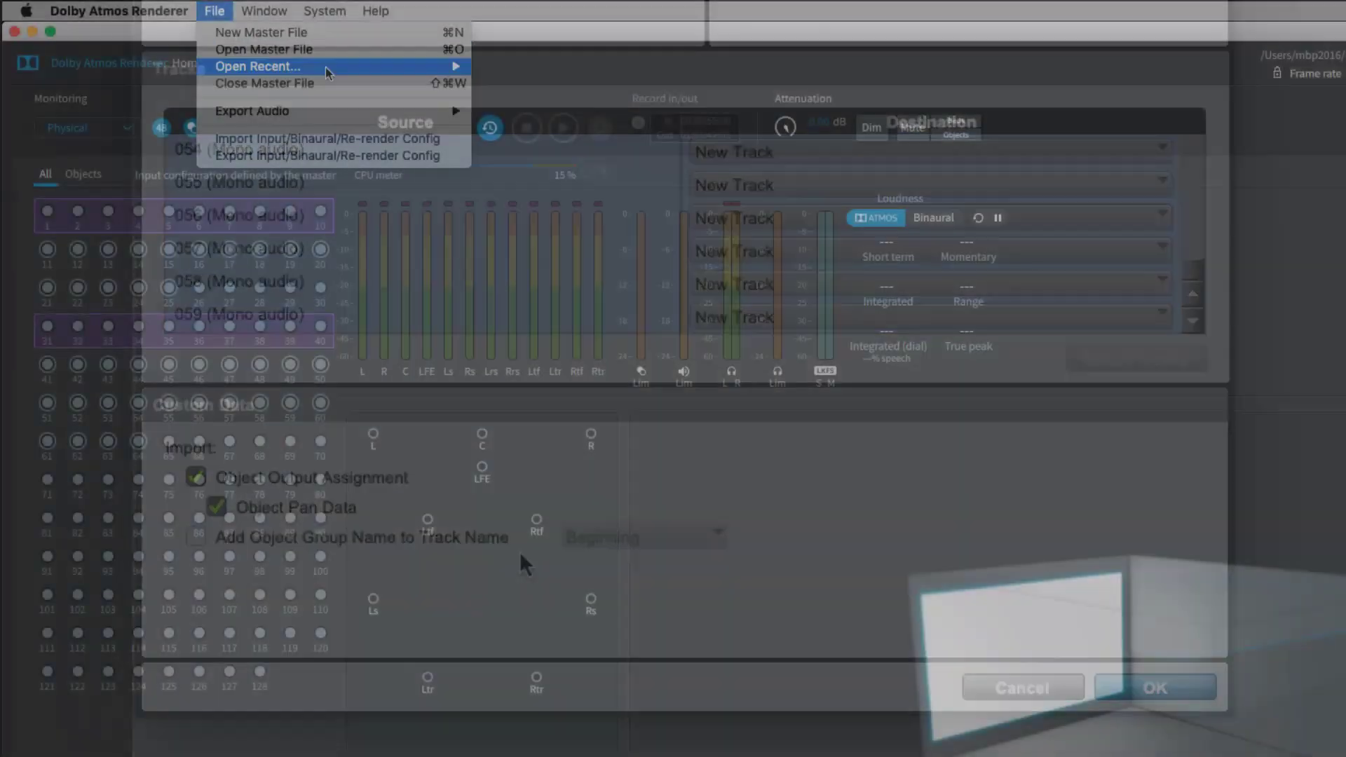
Step: Export the master as an ADM BWF file, then bring up the Re-renders settings
mouse_move(412, 121)
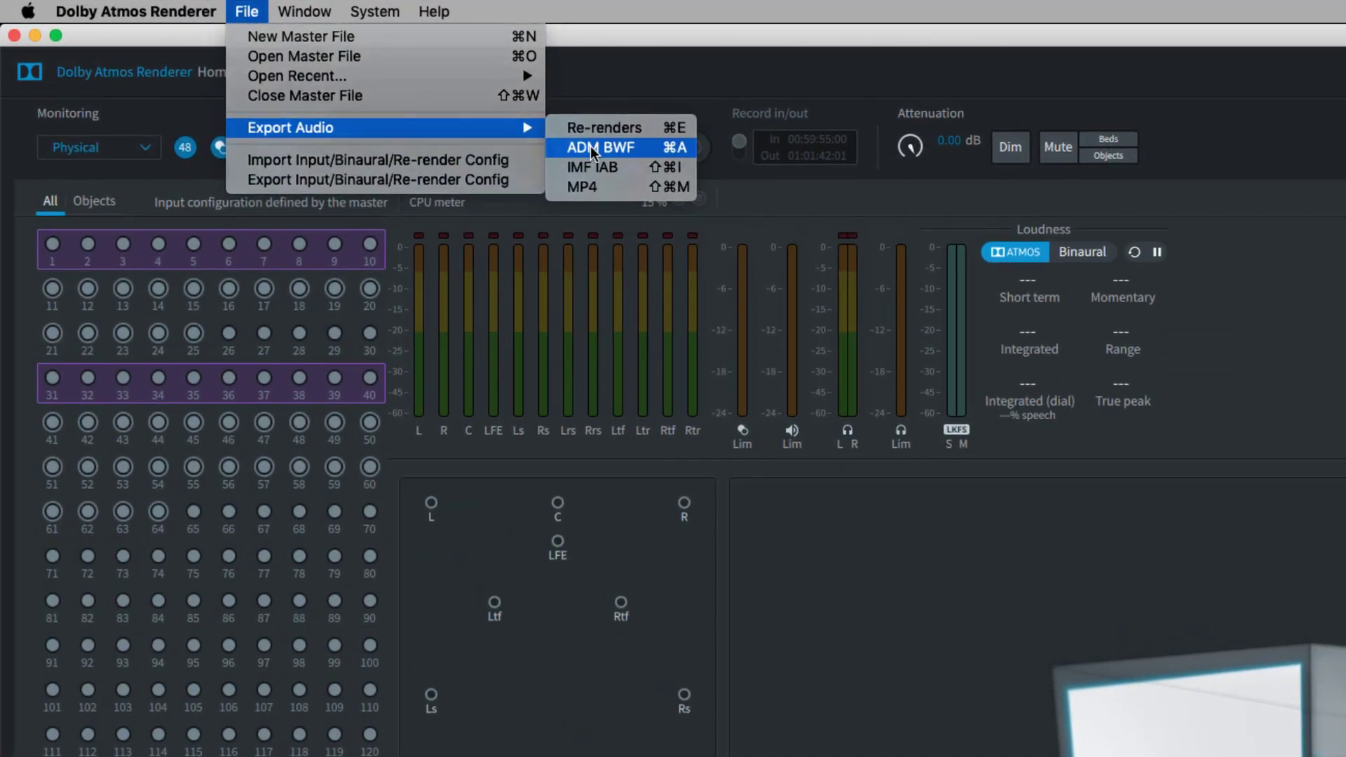
left_click(590, 146)
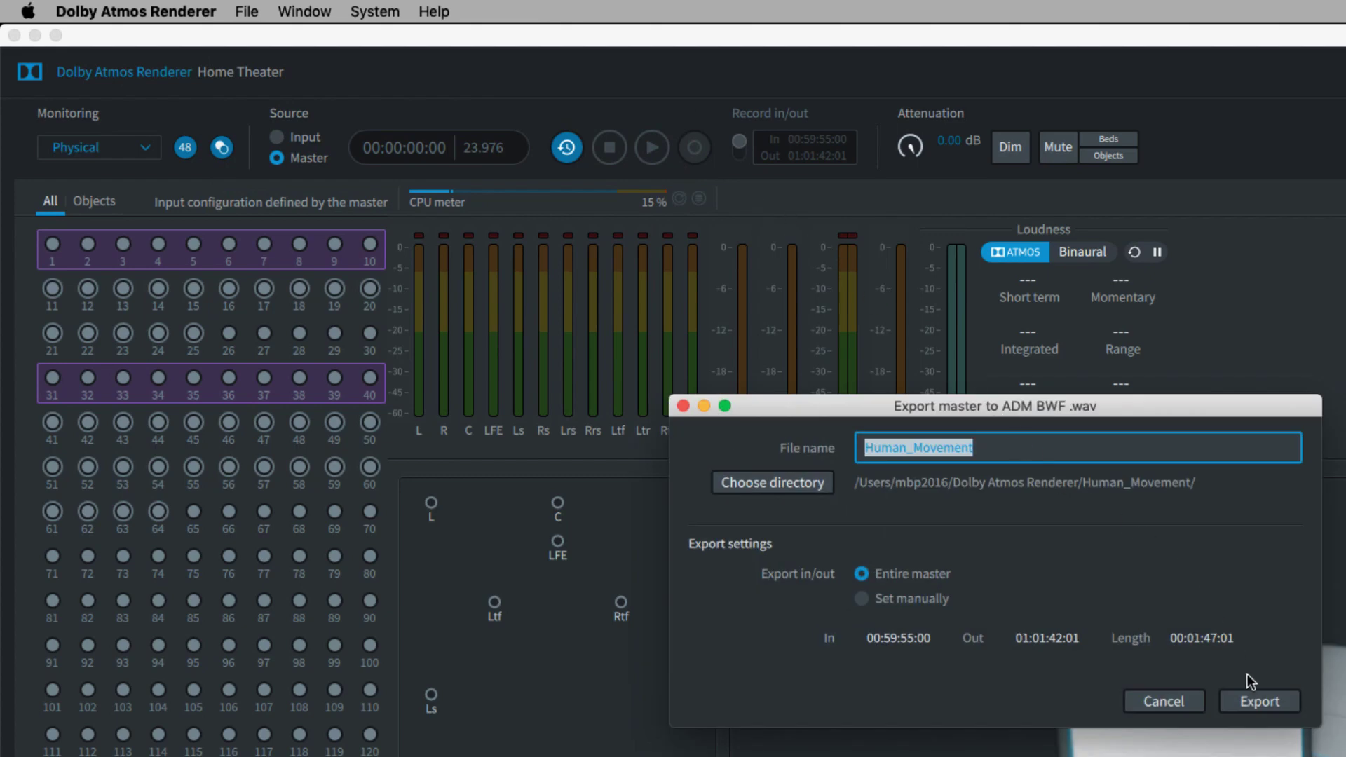
left_click(1259, 702)
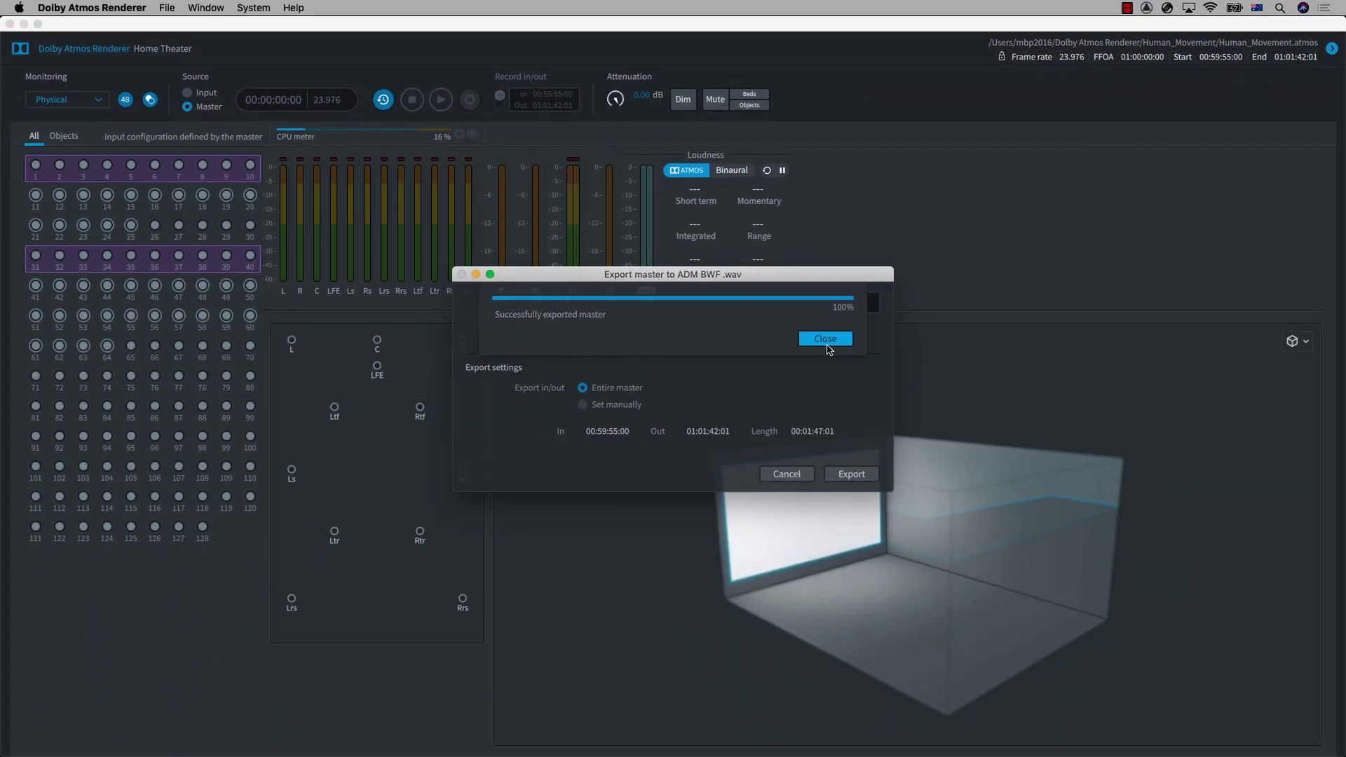
left_click(974, 400)
left_click(243, 9)
left_click(222, 65)
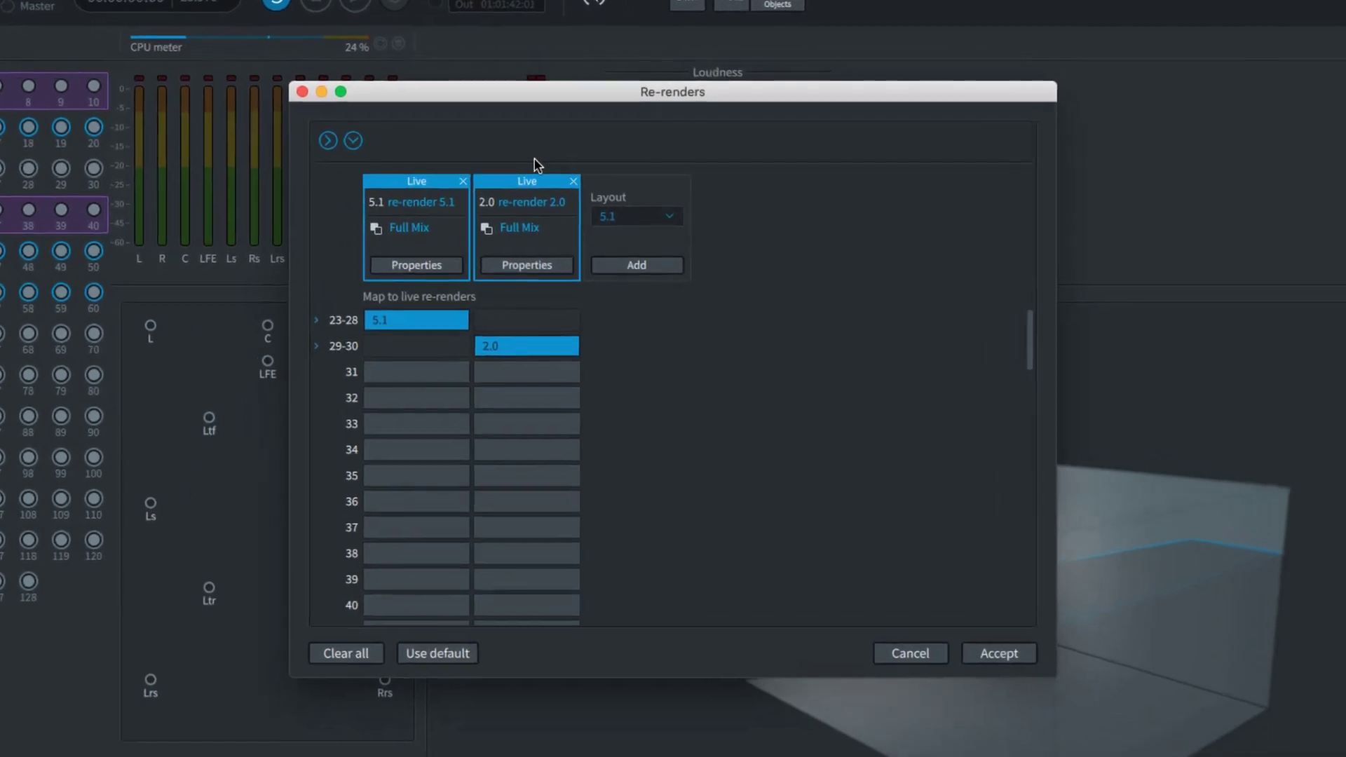
Step: Add a 7.1 re-render of the full mix, mapped live to inputs 31–38
left_click(673, 215)
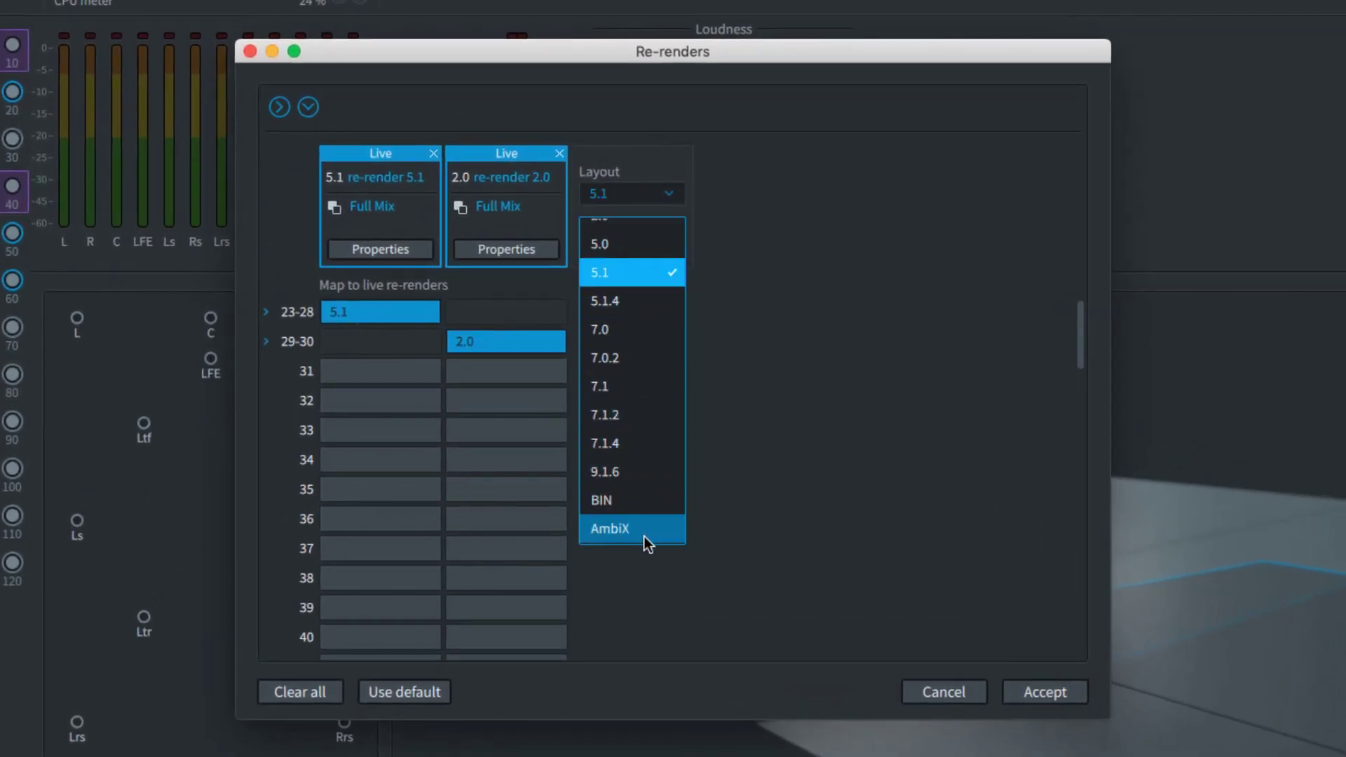
left_click(643, 385)
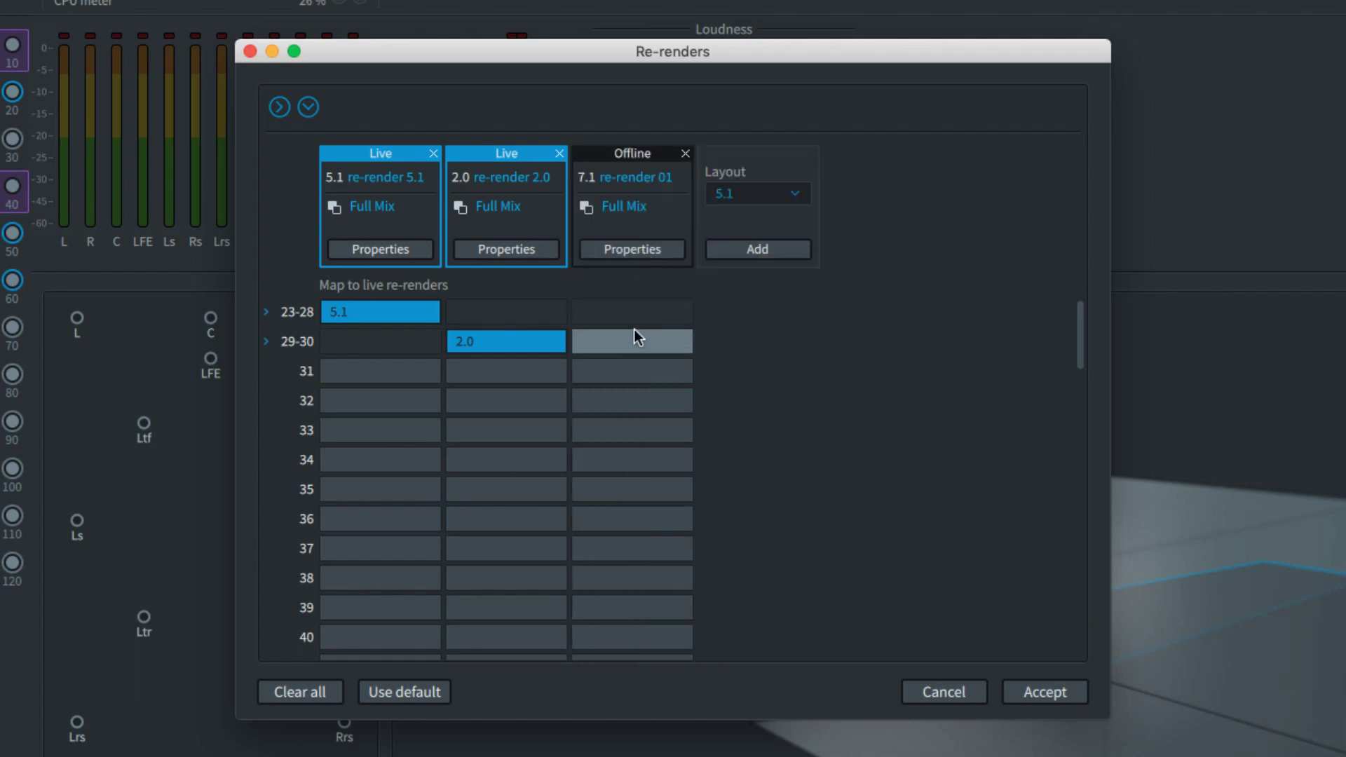
left_click(626, 368)
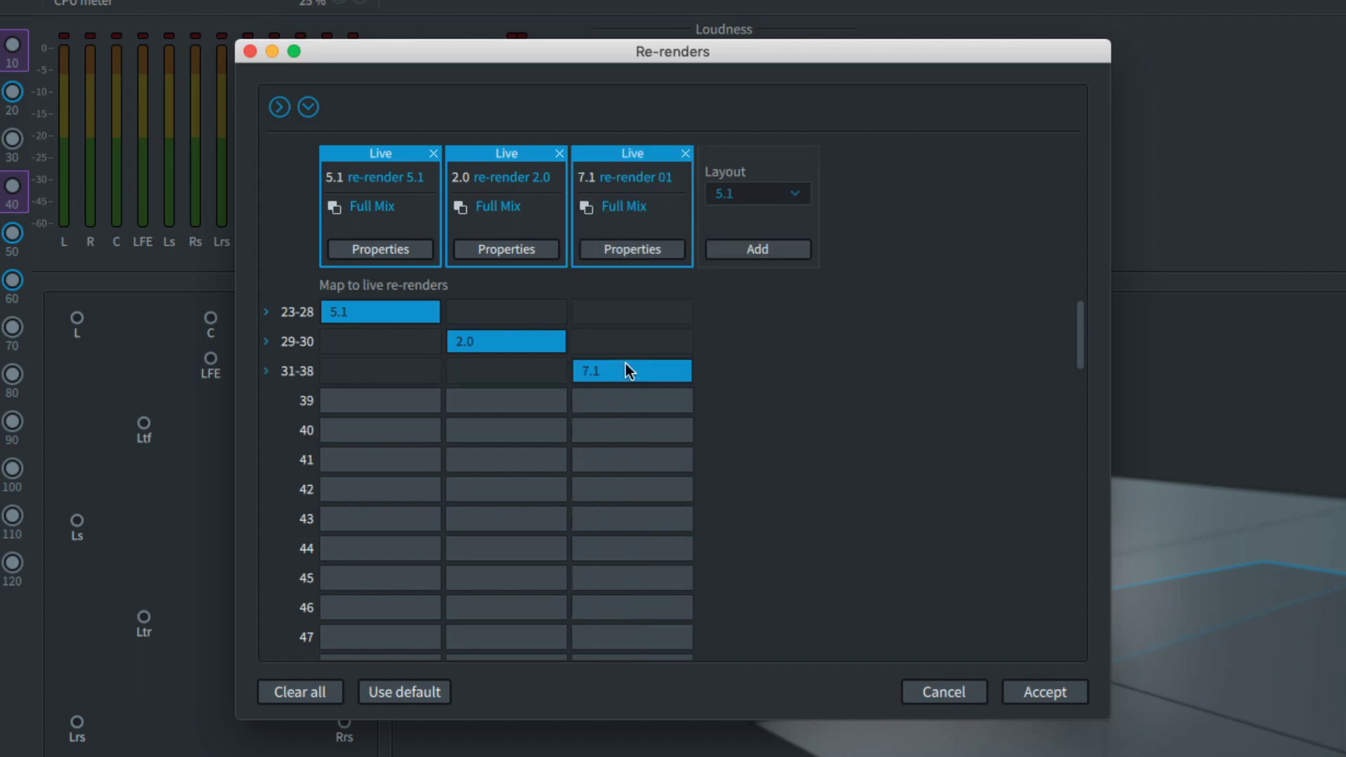
left_click(266, 371)
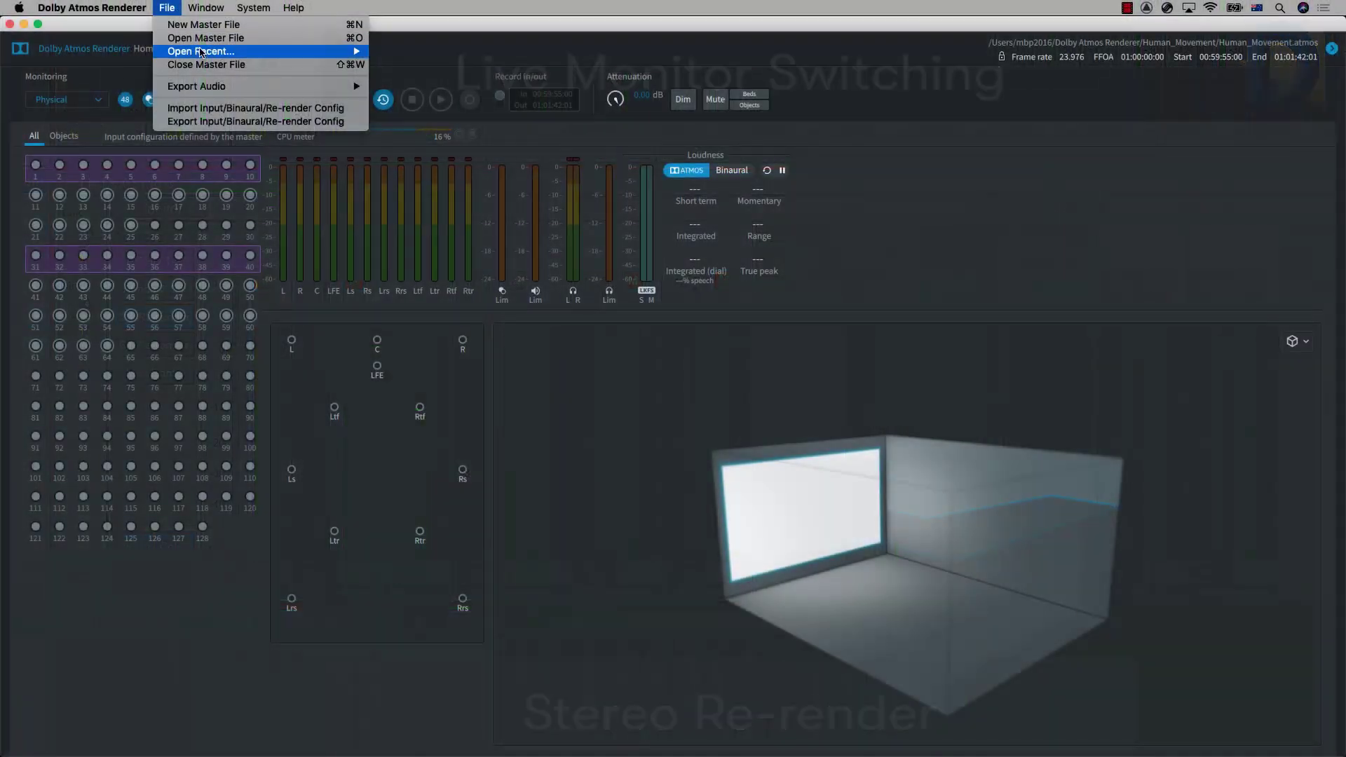
Step: Export the 5.1 and 2.0 re-renders and view the WAVs in the Human_Movement folder
mouse_move(215, 92)
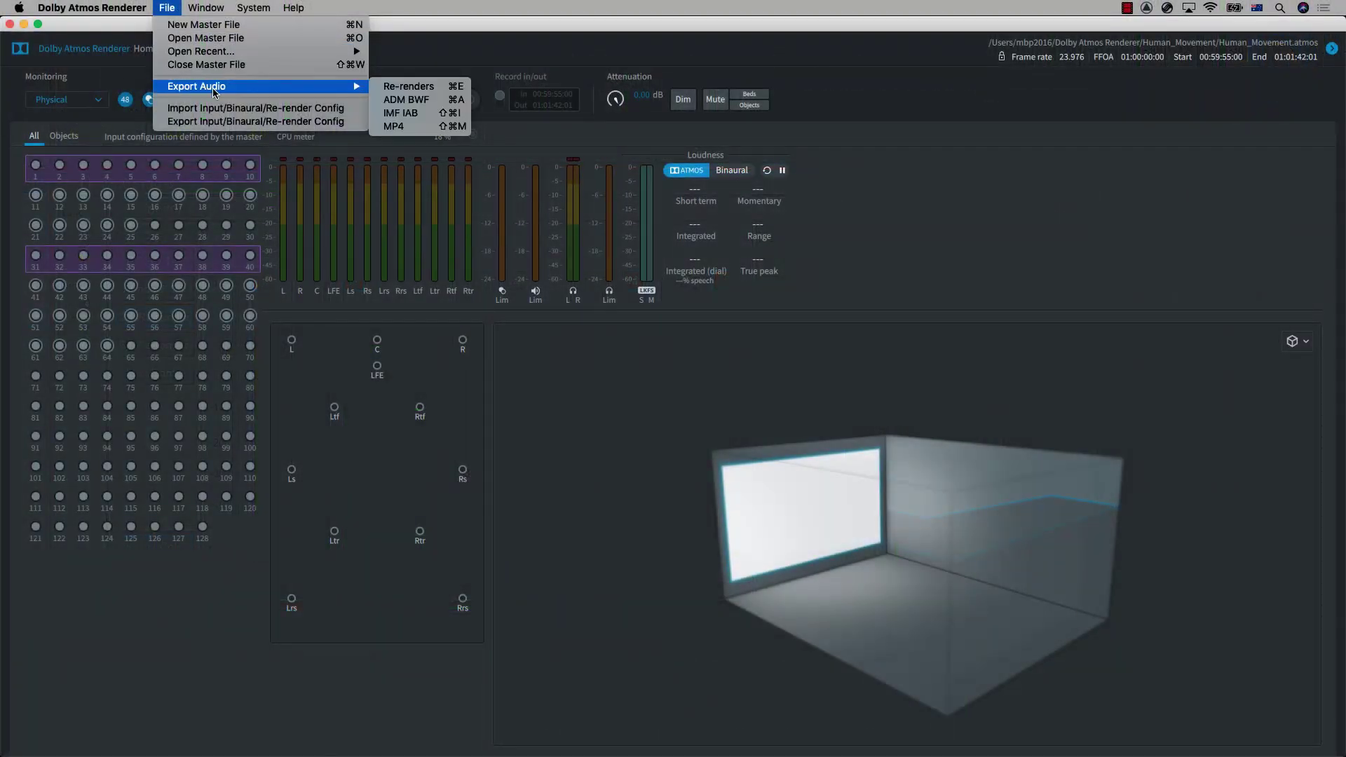
left_click(407, 87)
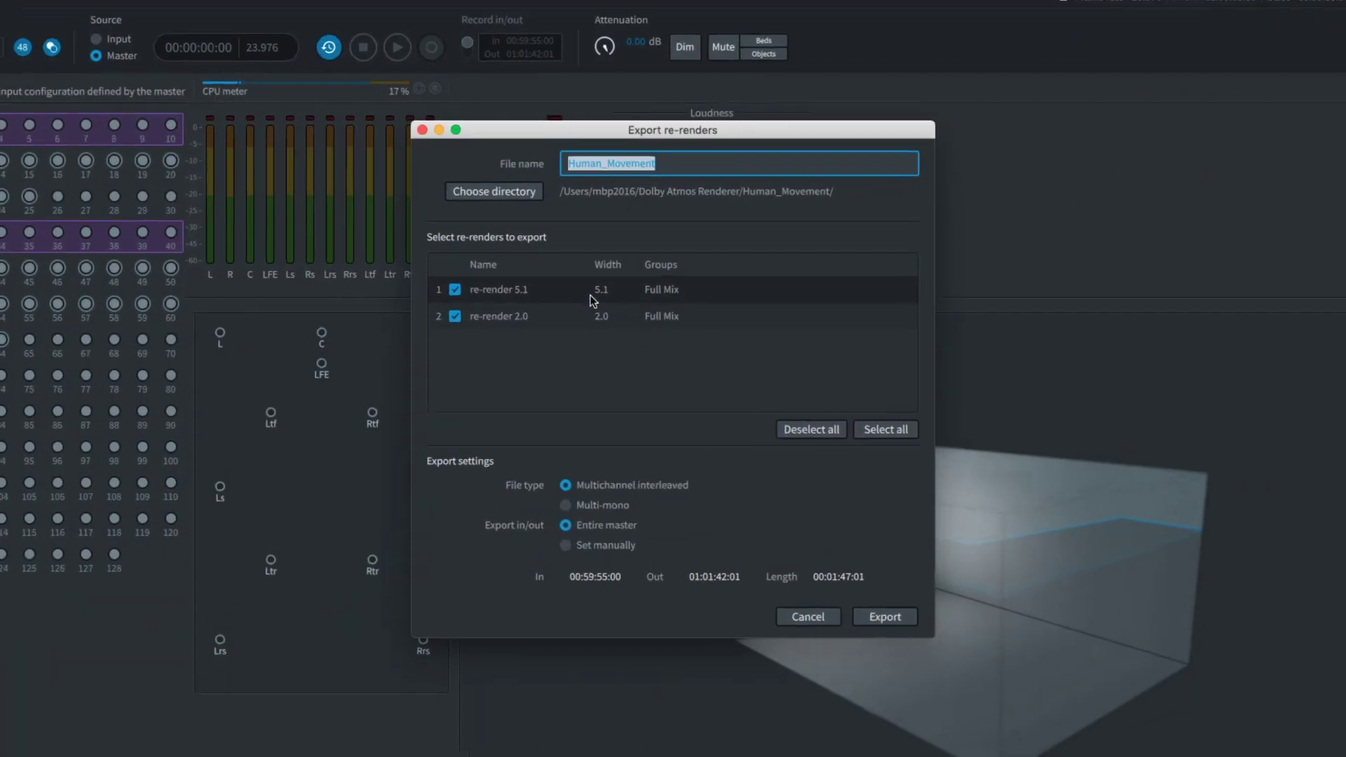
left_click(887, 617)
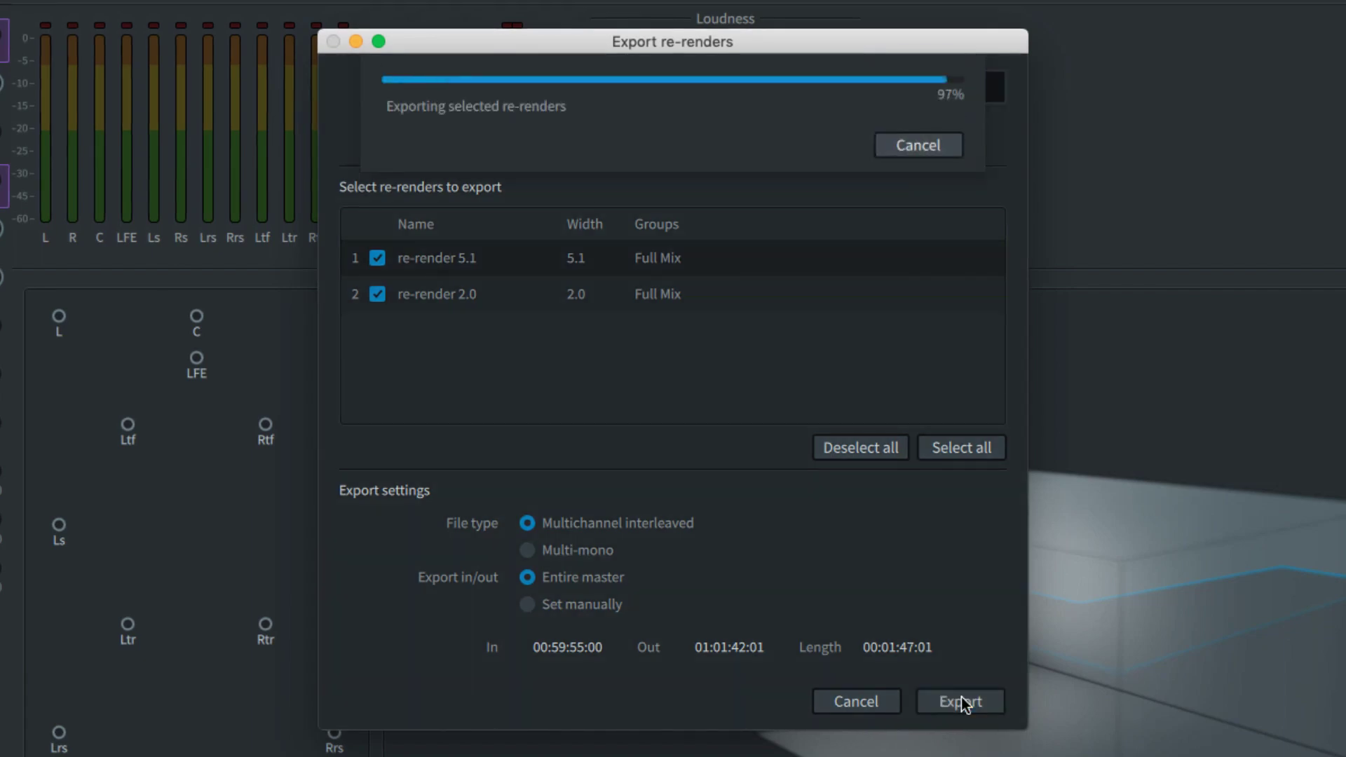
left_click(919, 144)
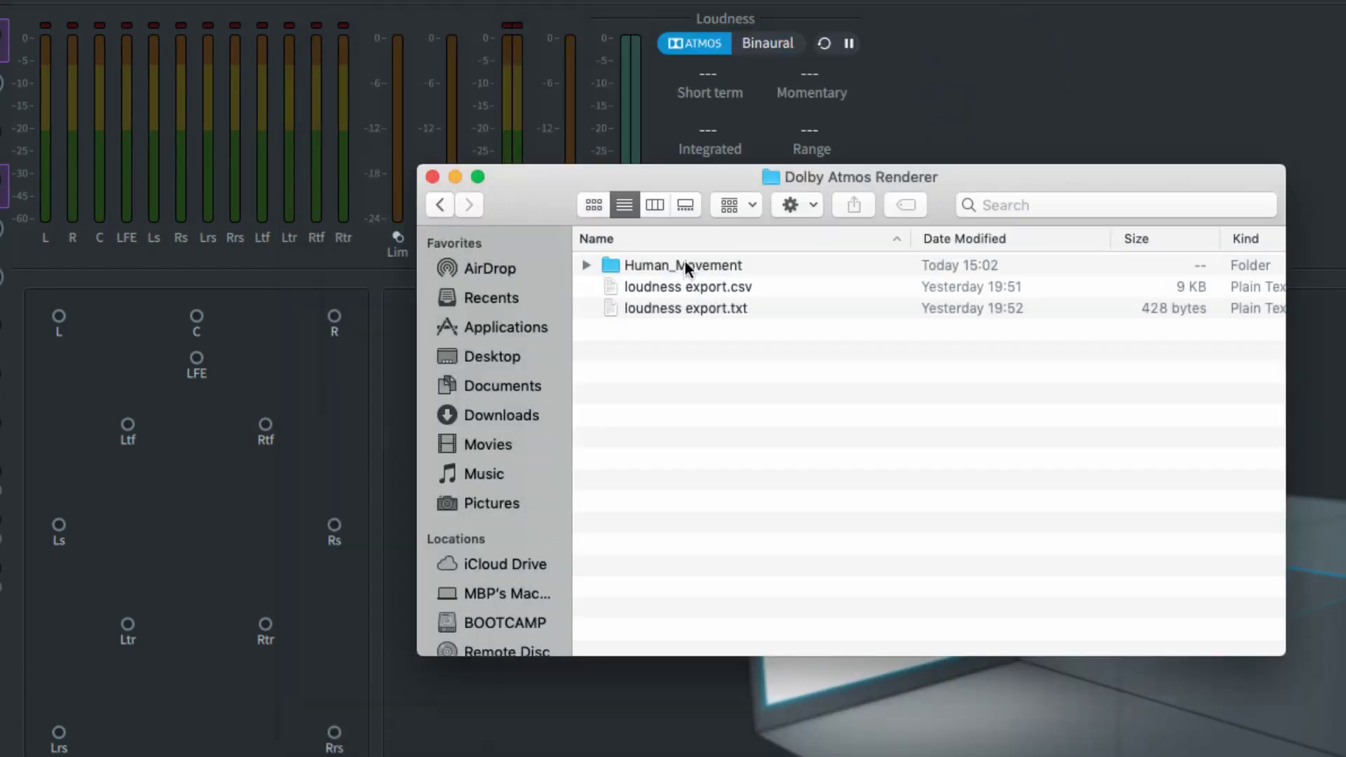
left_click(586, 265)
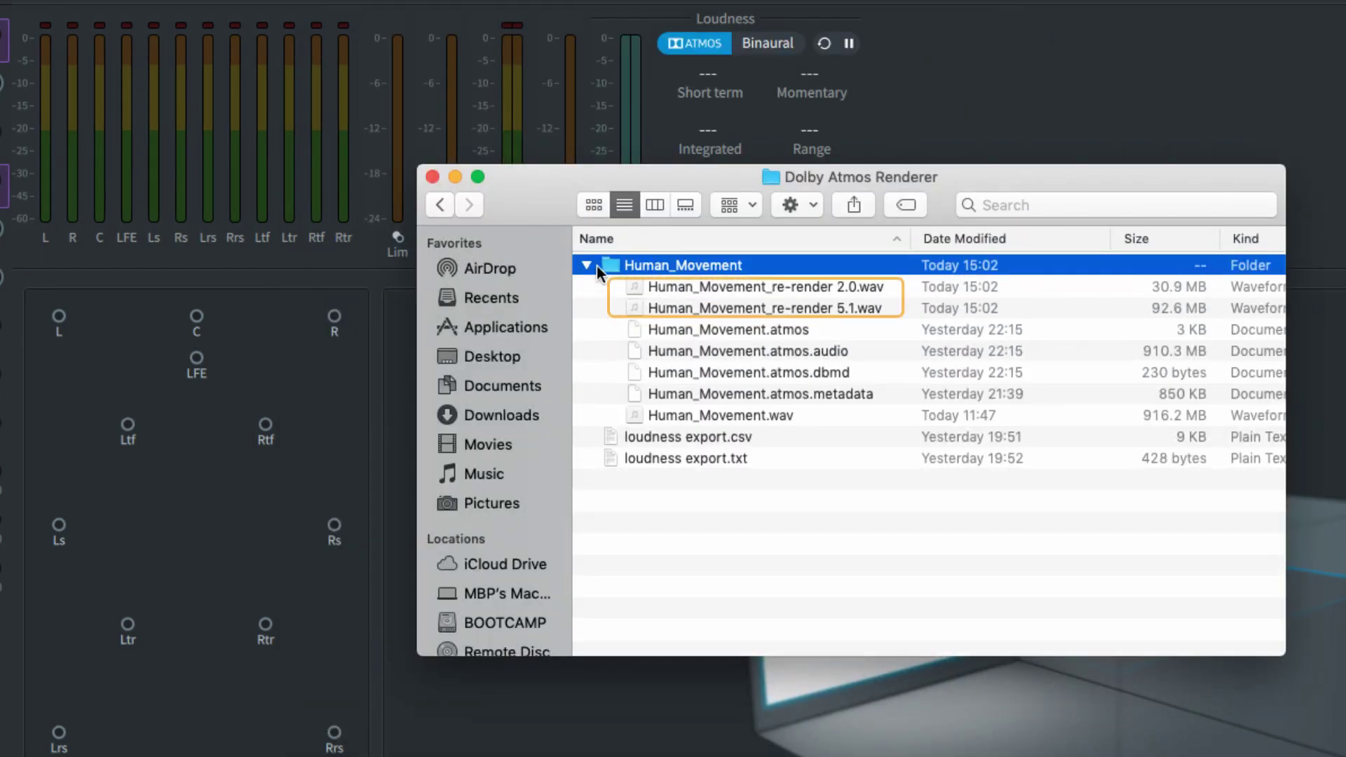